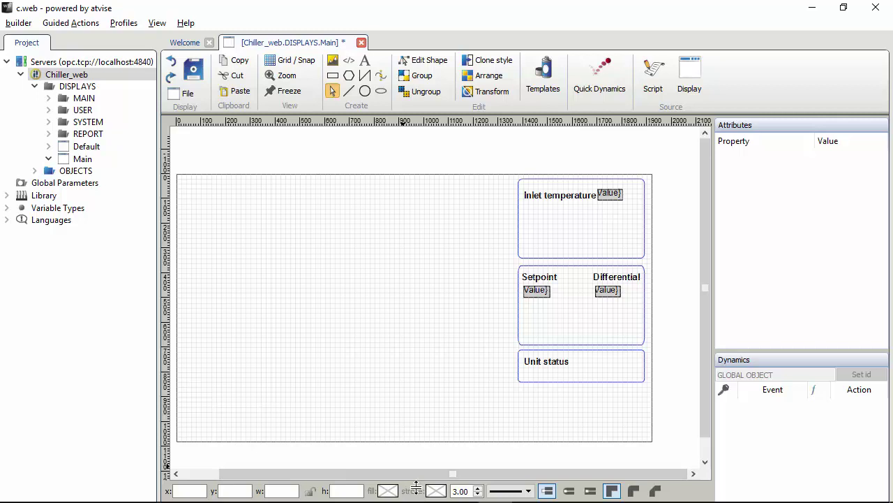
# Bring up the Library and expand CAREL > Object Displays > 2-Number to reach Thermometer with Scale.
pyautogui.moveTo(412, 412); pyautogui.dragTo(412, 374)
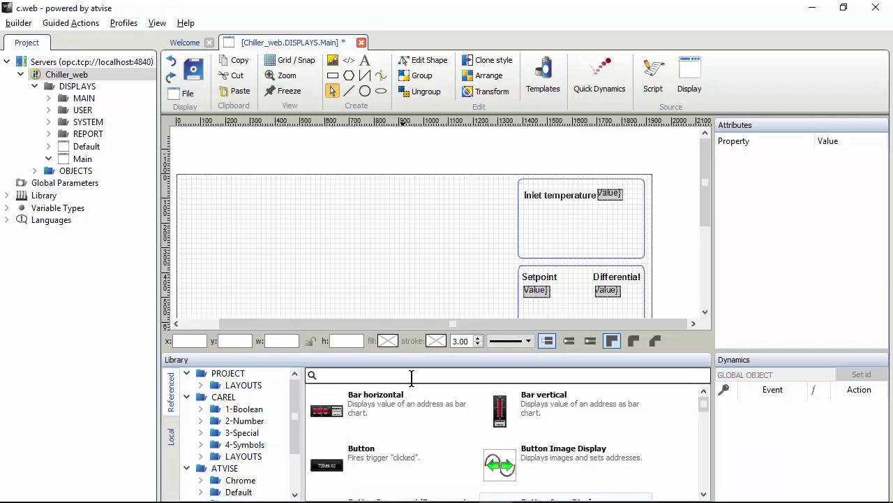
pyautogui.click(212, 397)
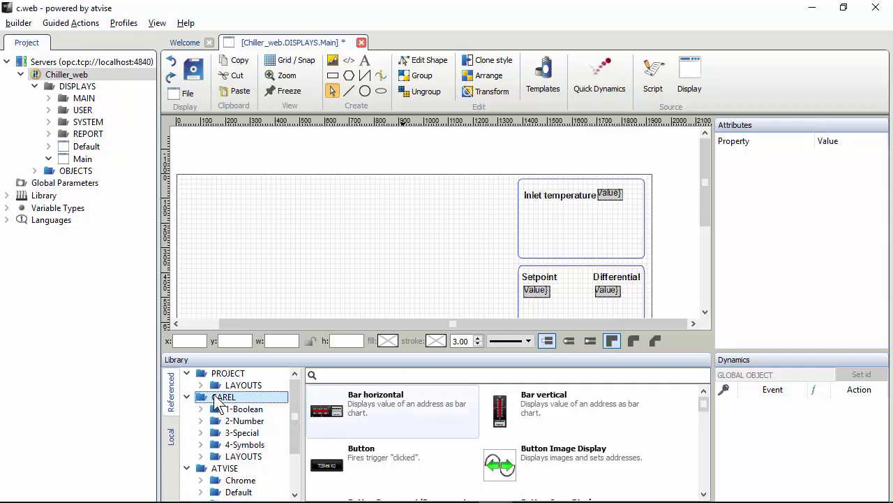
pyautogui.click(236, 421)
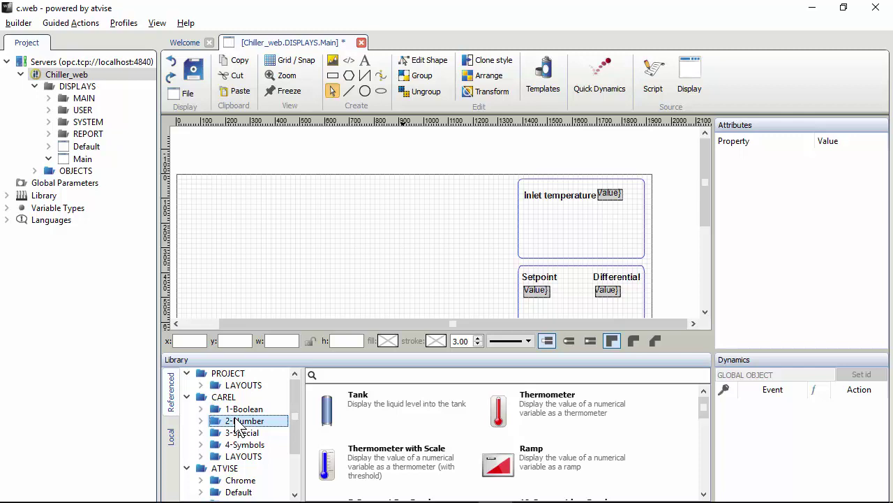
pyautogui.click(6, 195)
pyautogui.click(20, 219)
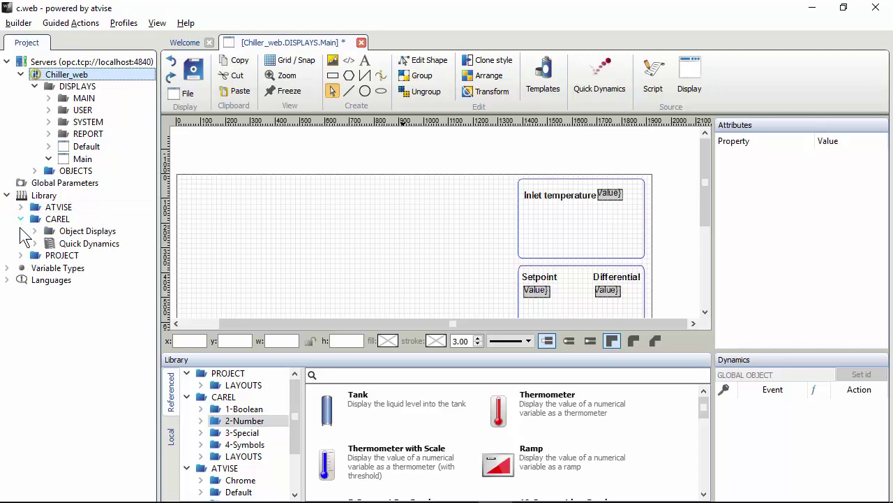
pyautogui.click(34, 231)
pyautogui.click(48, 255)
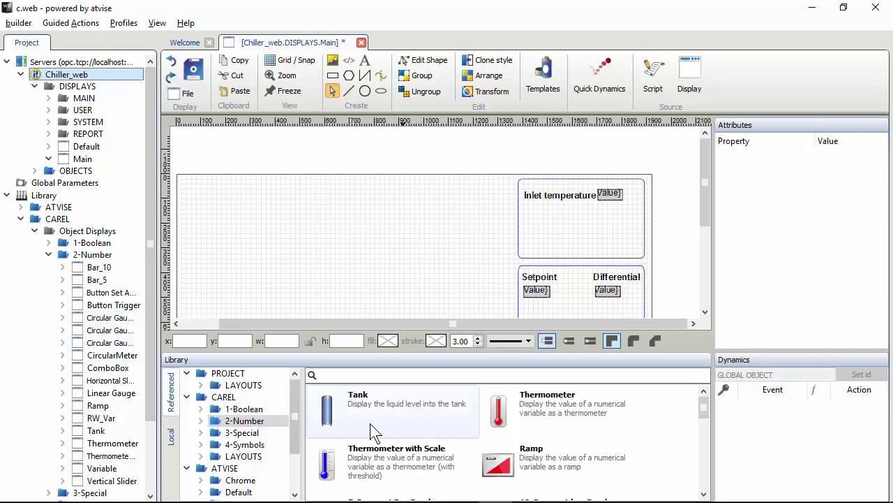
pyautogui.moveTo(373, 423)
# Drop a Thermometer with Scale into the Inlet temperature box and move Setpoint and Unit status boxes down.
pyautogui.moveTo(324, 463); pyautogui.dragTo(530, 210)
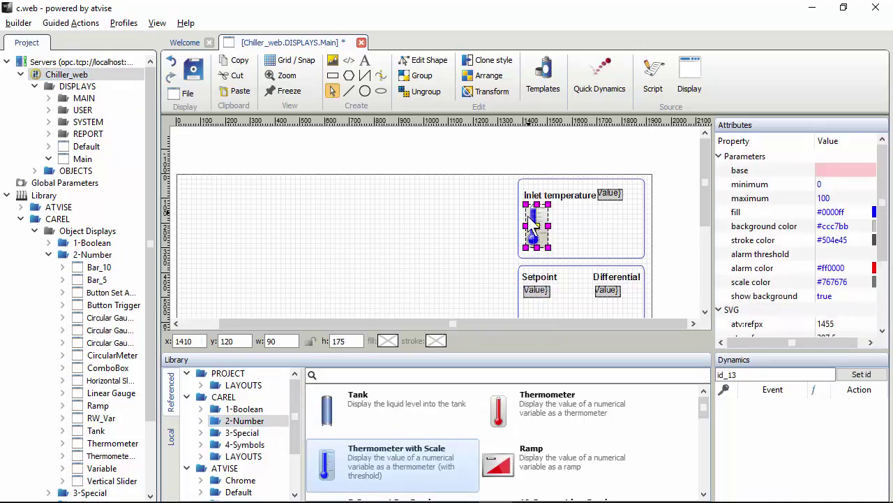
pyautogui.scroll(-2, 585, 248)
pyautogui.moveTo(586, 277); pyautogui.dragTo(441, 192)
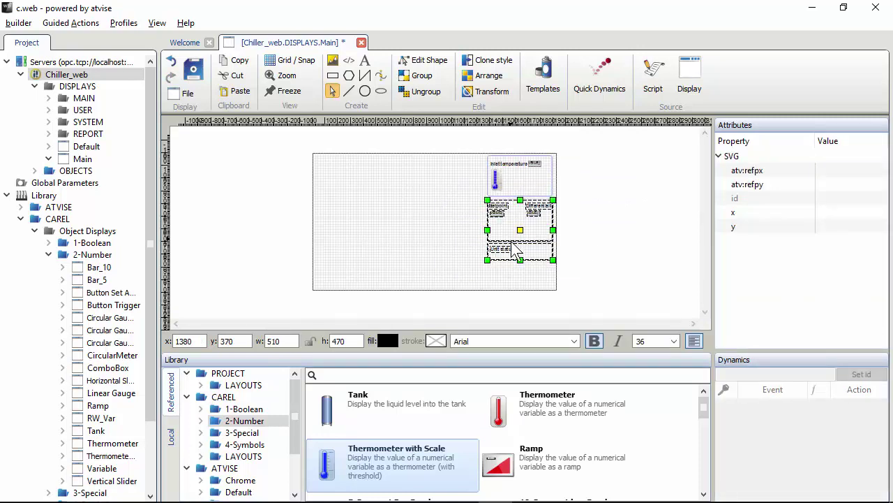
pyautogui.moveTo(518, 250); pyautogui.dragTo(514, 270)
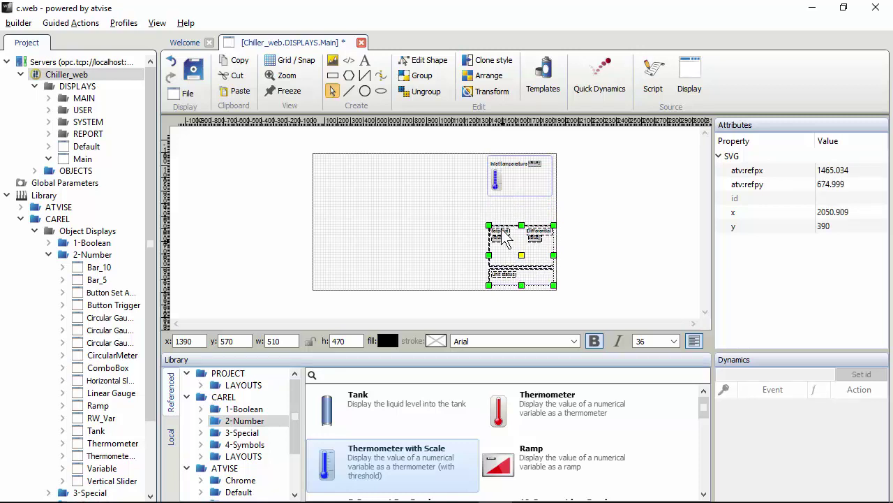
# Make the Inlet temperature box taller and enlarge the thermometer proportionally.
pyautogui.click(515, 192)
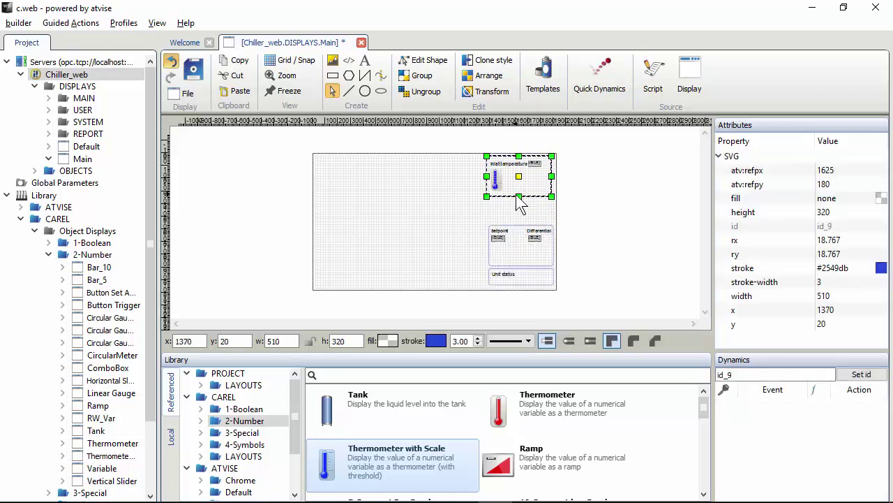
pyautogui.moveTo(518, 197); pyautogui.dragTo(518, 229)
pyautogui.scroll(3, 513, 202)
pyautogui.click(512, 200)
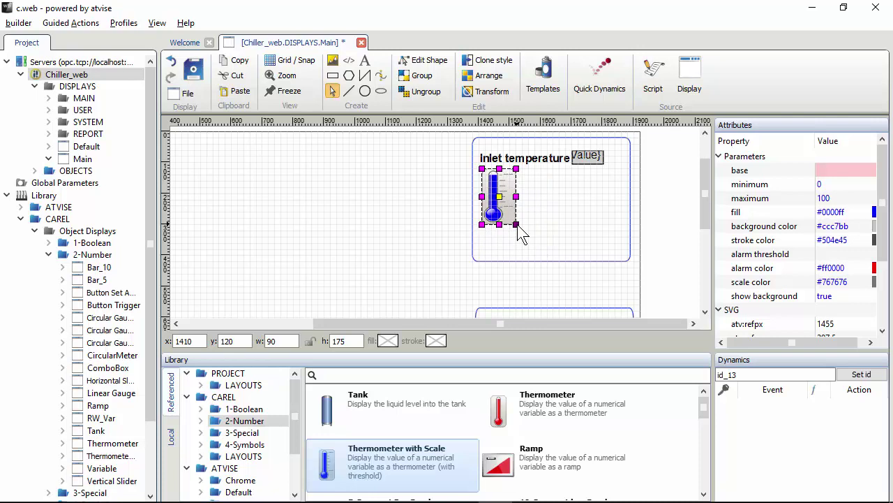
pyautogui.moveTo(519, 229); pyautogui.dragTo(517, 257)
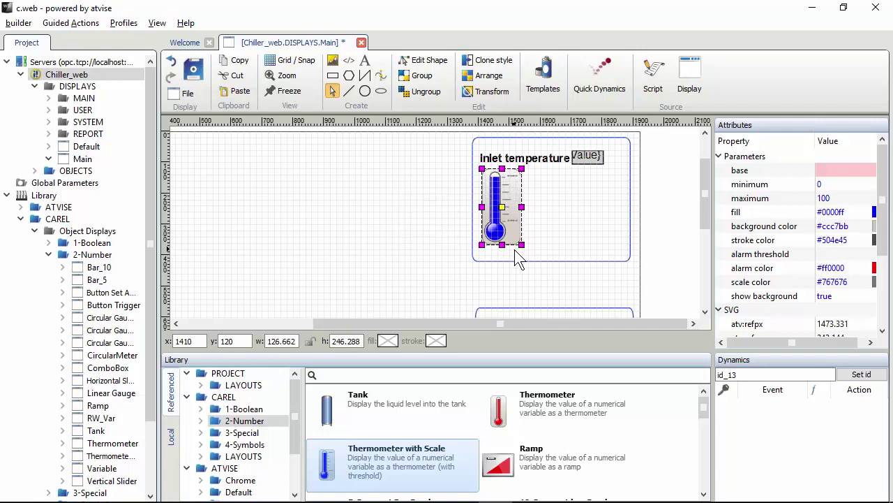
# Add a Circular Gauge 360° beside the thermometer in the Inlet temperature box.
pyautogui.moveTo(705, 408); pyautogui.dragTo(712, 434)
pyautogui.moveTo(324, 433); pyautogui.dragTo(529, 173)
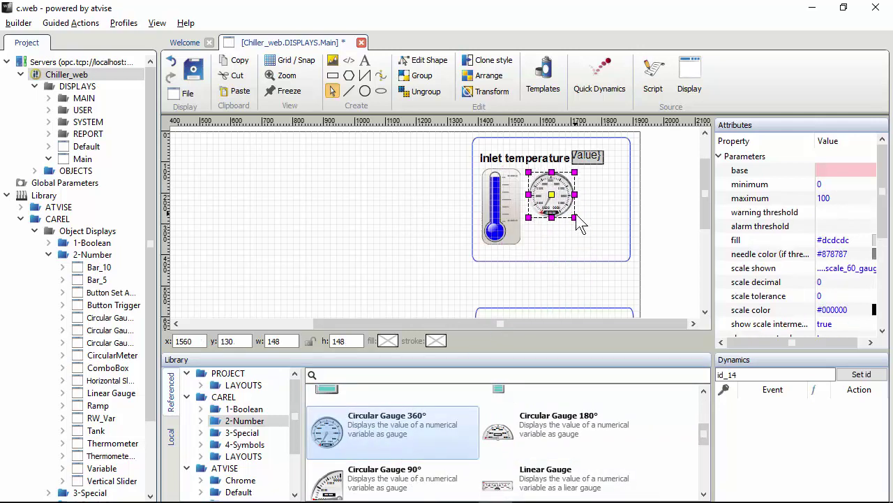
pyautogui.moveTo(577, 222); pyautogui.dragTo(600, 251)
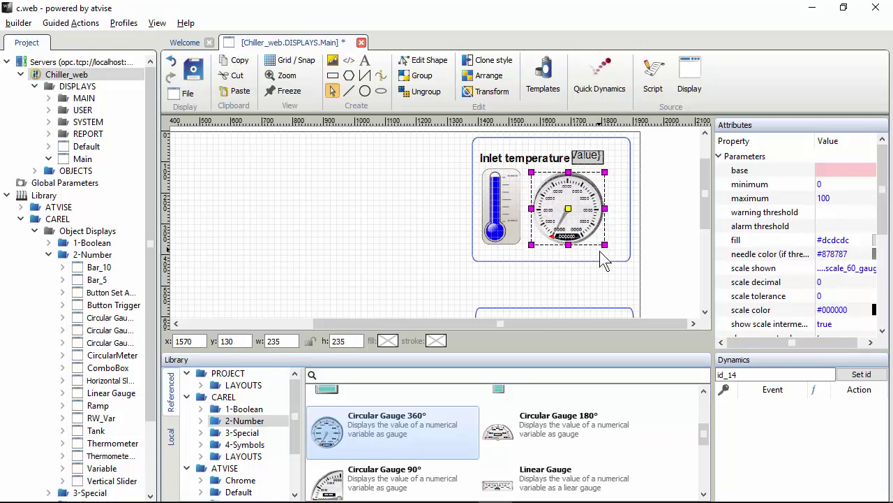
pyautogui.click(515, 227)
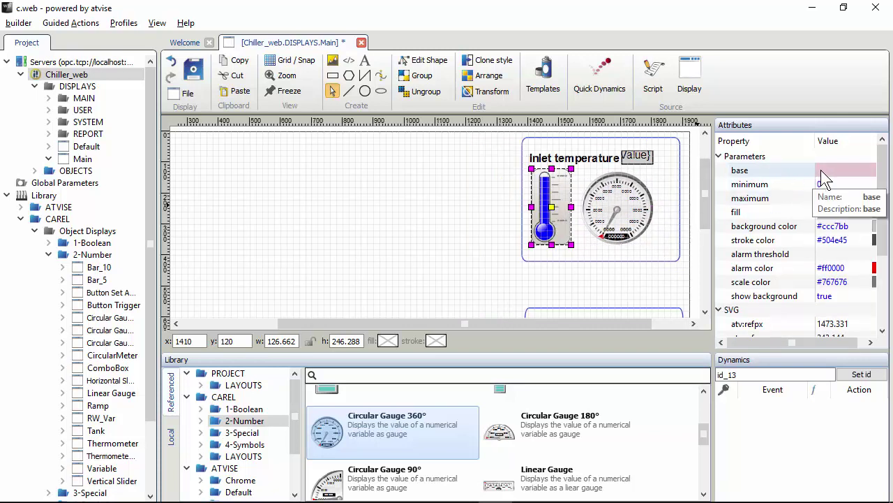
# Bind the thermometer's base to $dev$ > Analogs > W_InTemp.
pyautogui.click(837, 169)
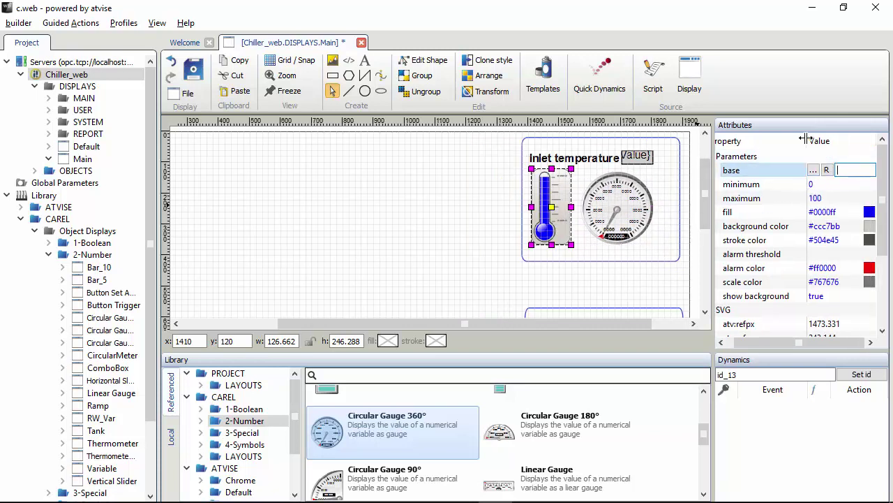
pyautogui.moveTo(807, 140); pyautogui.dragTo(789, 140)
pyautogui.click(794, 170)
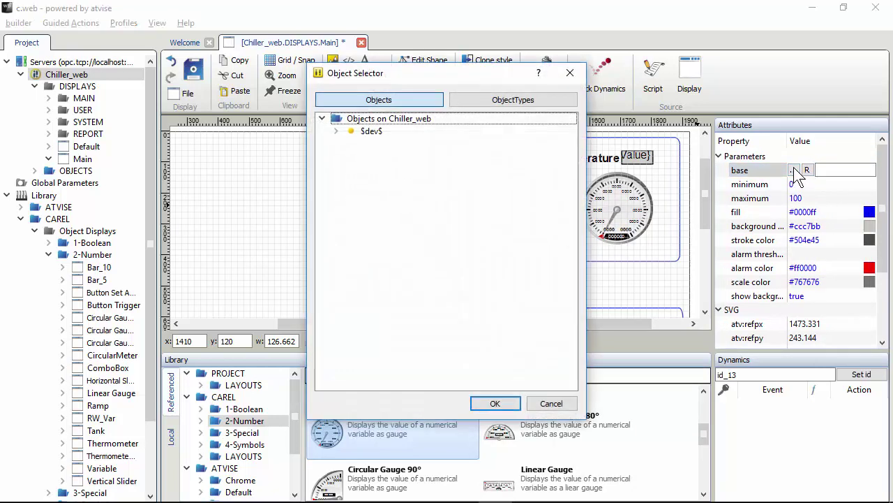
pyautogui.click(336, 131)
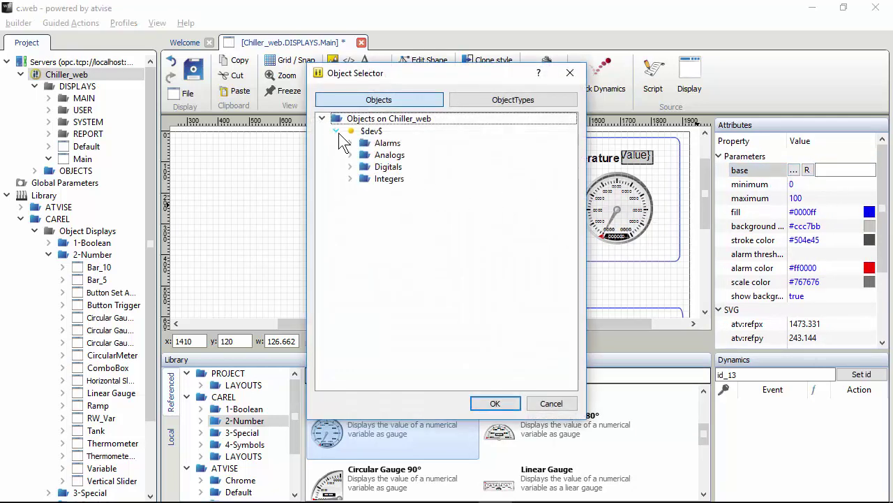
pyautogui.click(349, 154)
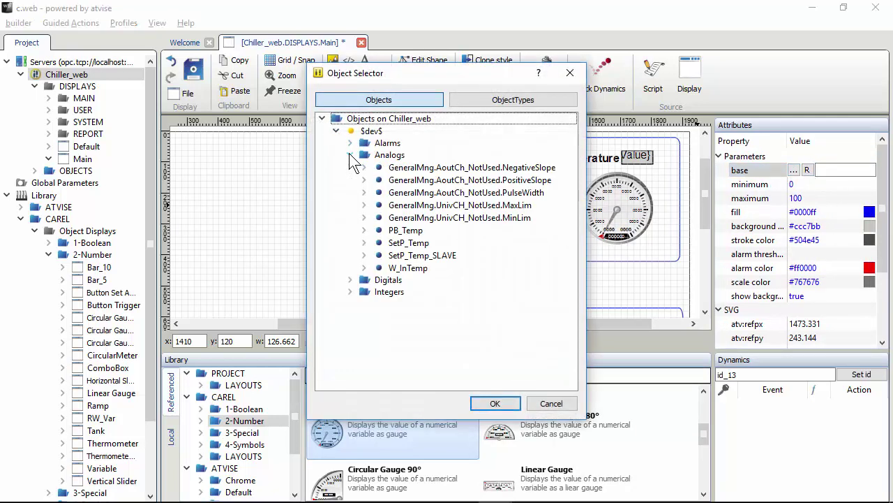
pyautogui.click(411, 268)
pyautogui.click(495, 403)
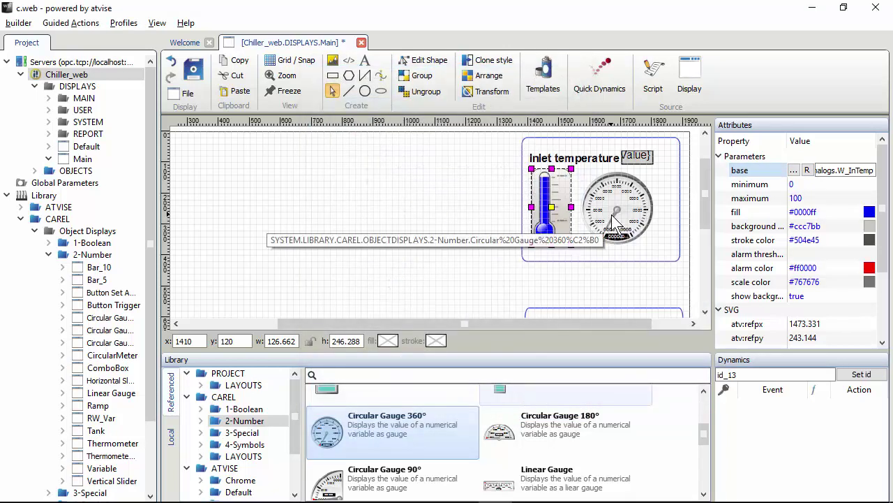
# Give the thermometer minimum 0, maximum 30 and alarm threshold 15.
pyautogui.click(815, 185)
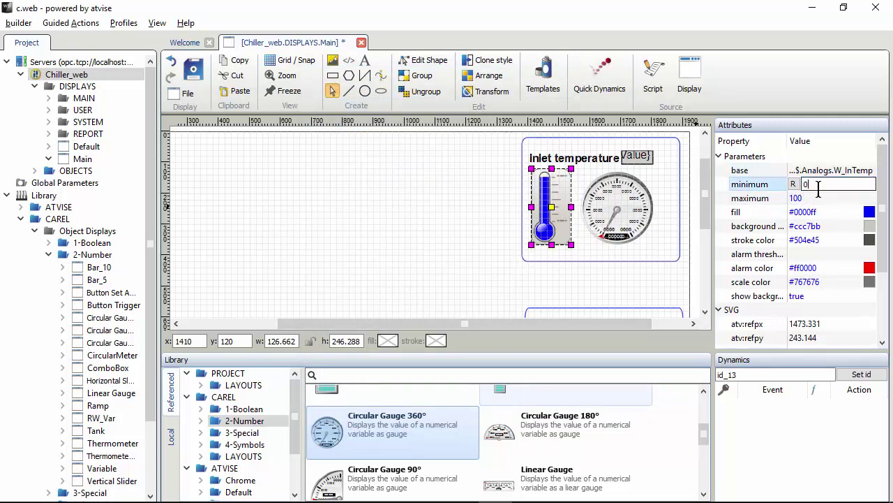
pyautogui.click(823, 197)
pyautogui.write('30')
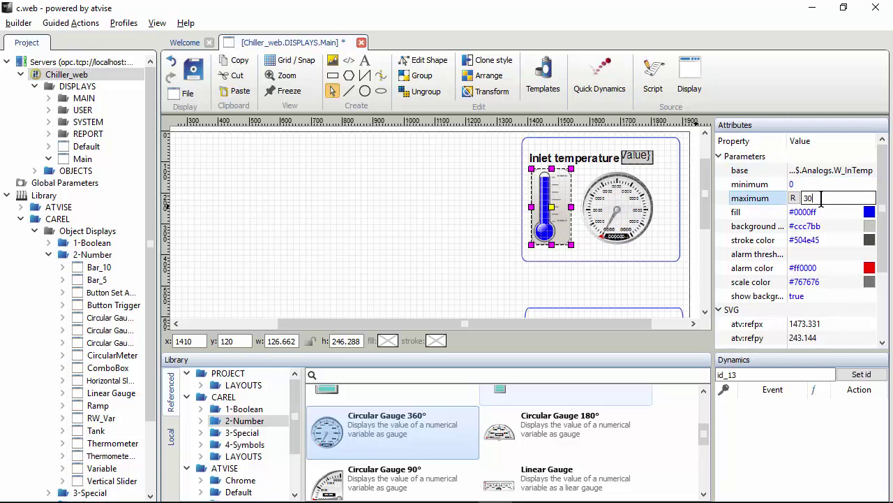
pyautogui.click(782, 257)
pyautogui.click(824, 255)
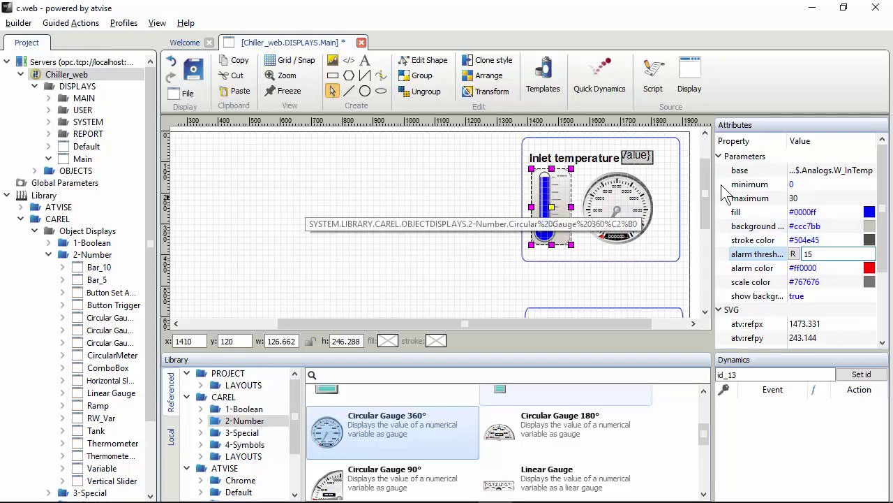
pyautogui.click(809, 172)
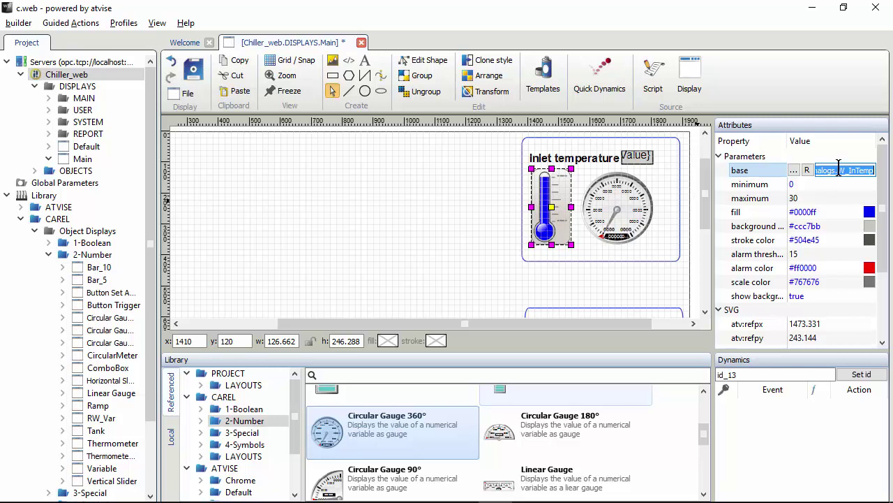
# Bind the circular gauge's base to W_InTemp by pasting the variable path.
pyautogui.click(642, 211)
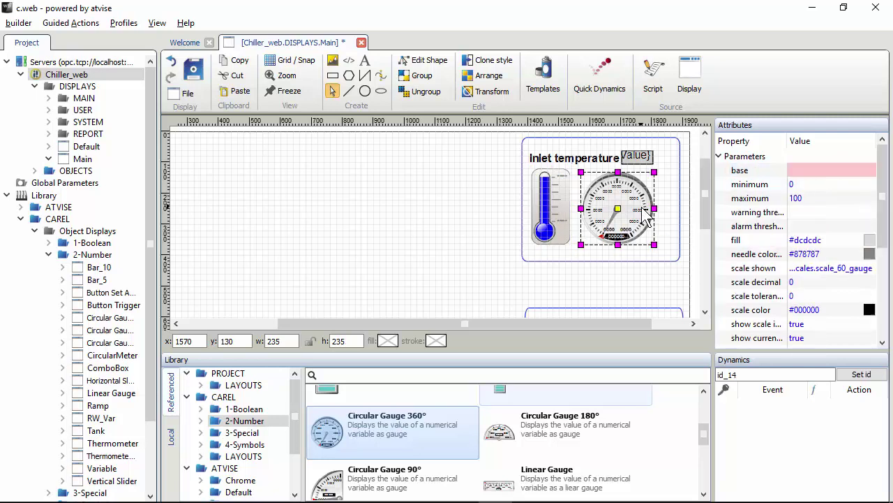
pyautogui.click(839, 171)
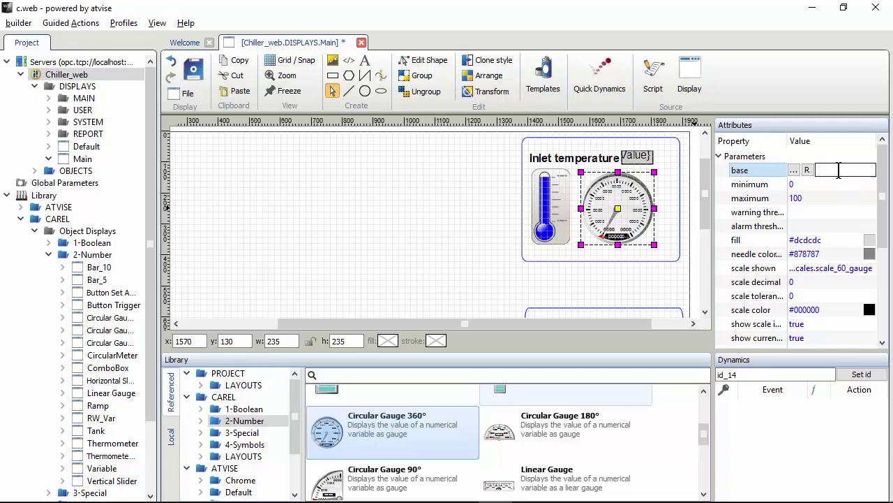
pyautogui.hotkey('ctrl', 'v')
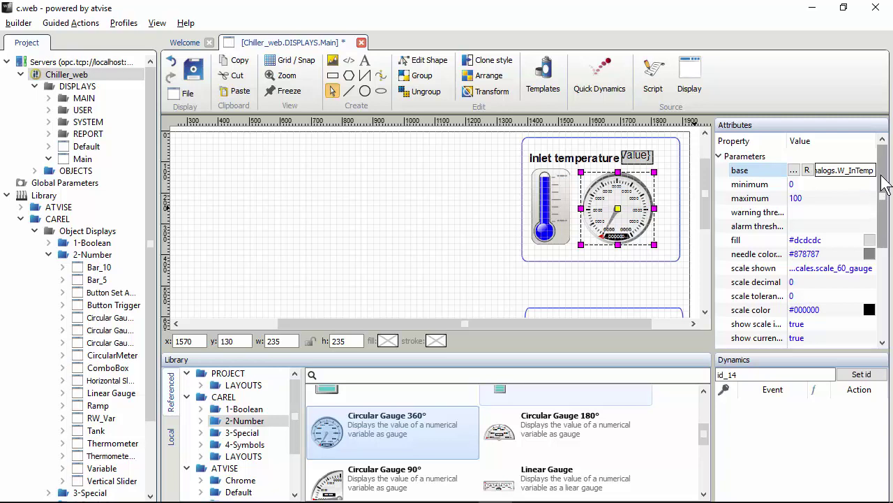
pyautogui.click(793, 170)
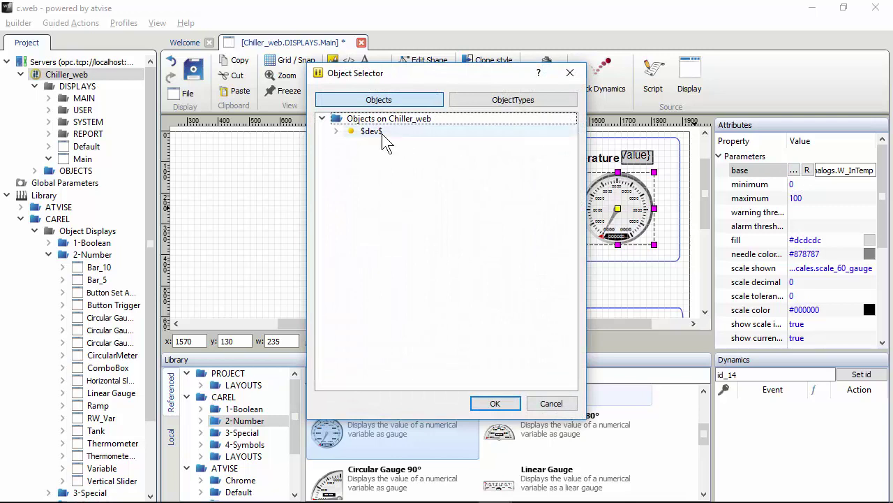
pyautogui.click(336, 131)
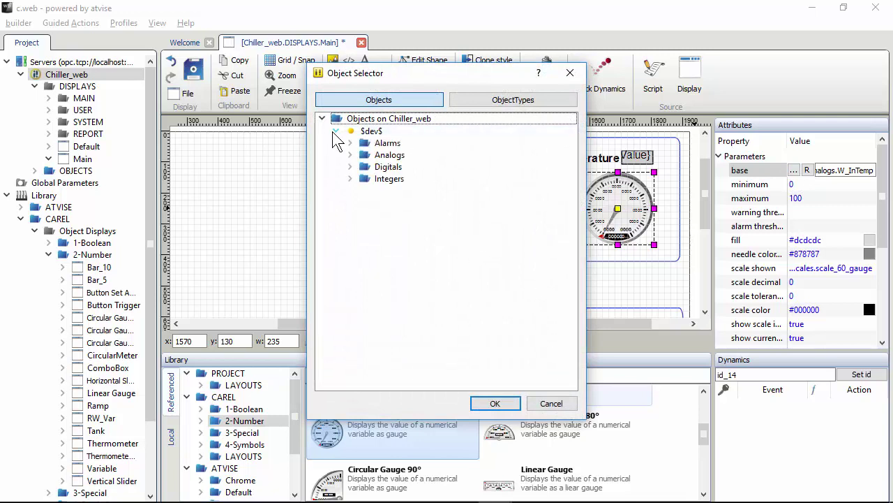
pyautogui.click(571, 74)
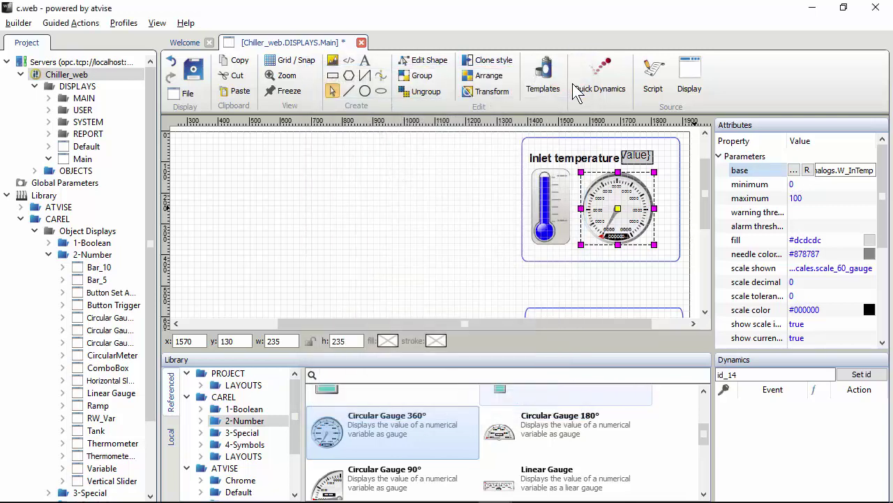
# Give the gauge maximum 30, warning threshold 13 and alarm threshold 15.
pyautogui.click(834, 183)
pyautogui.click(835, 197)
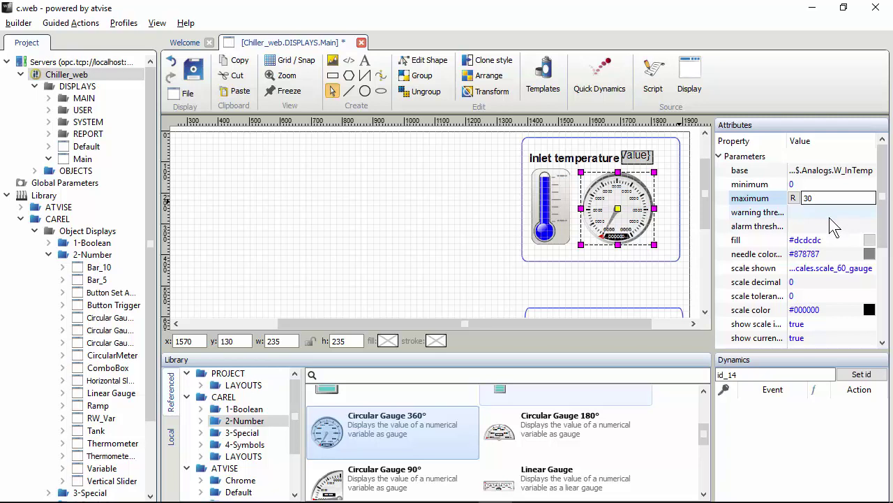
pyautogui.click(837, 212)
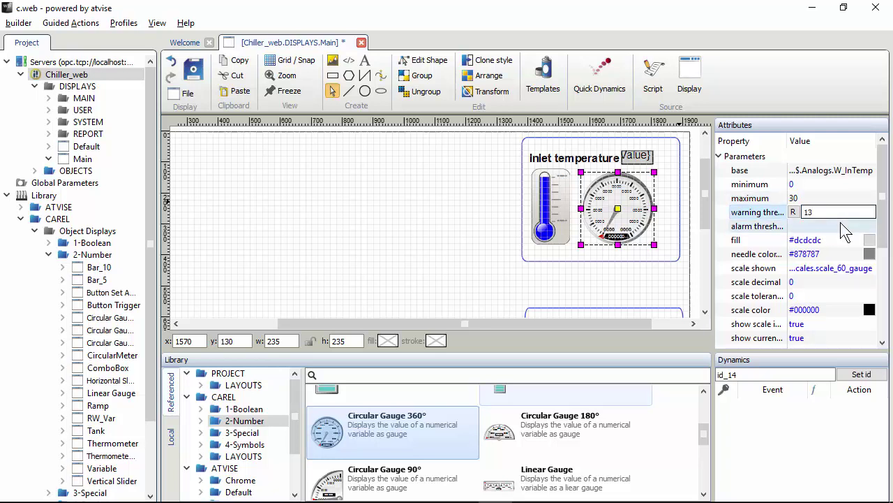
pyautogui.click(840, 225)
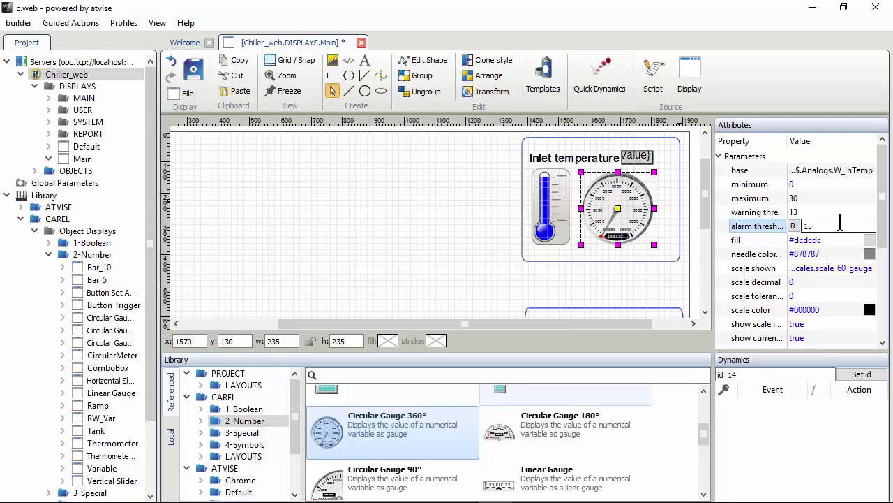
pyautogui.write('15')
pyautogui.click(835, 211)
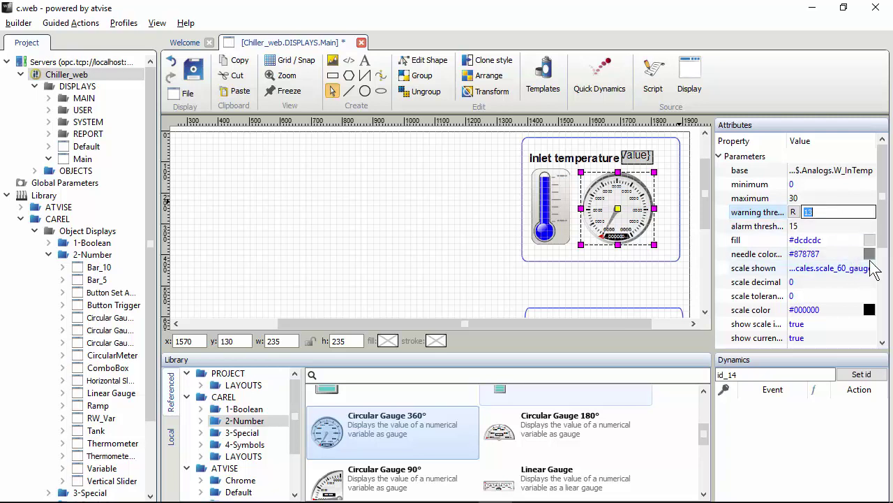
pyautogui.scroll(-3, 883, 230)
pyautogui.scroll(3, 873, 230)
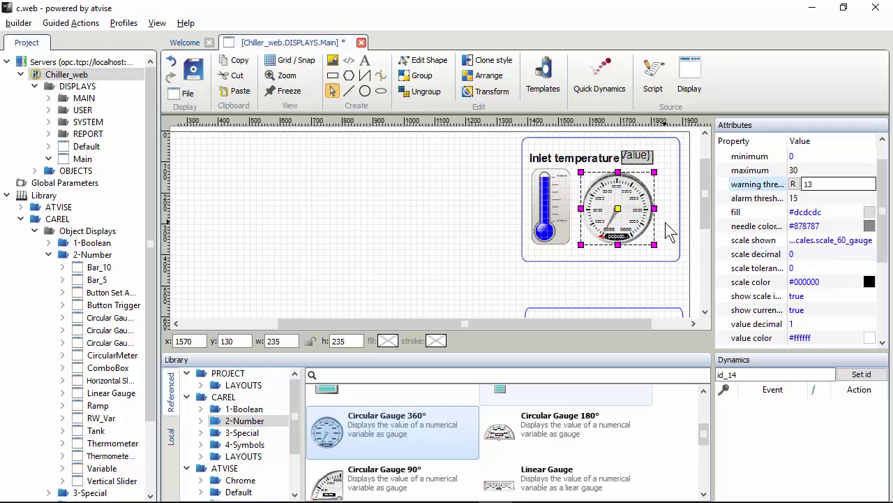
# Place a Read/Write variable field under Setpoint and shrink it slightly.
pyautogui.moveTo(704, 216); pyautogui.dragTo(711, 264)
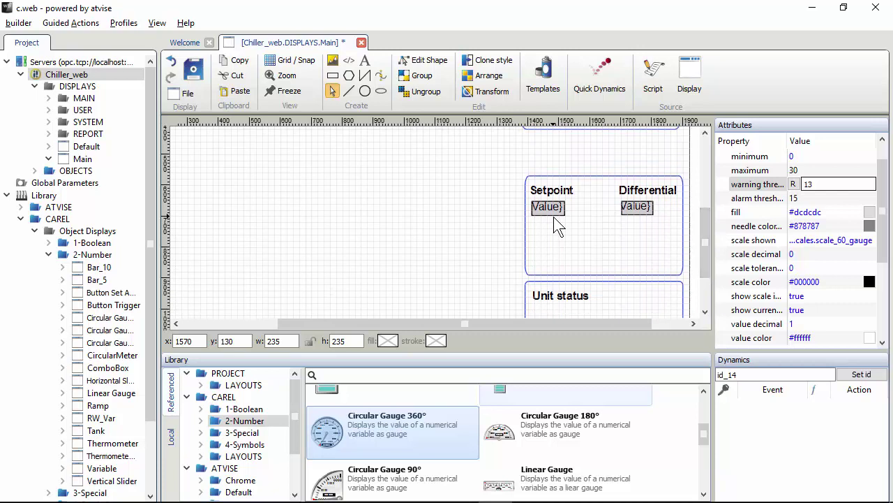
pyautogui.moveTo(703, 431); pyautogui.dragTo(707, 481)
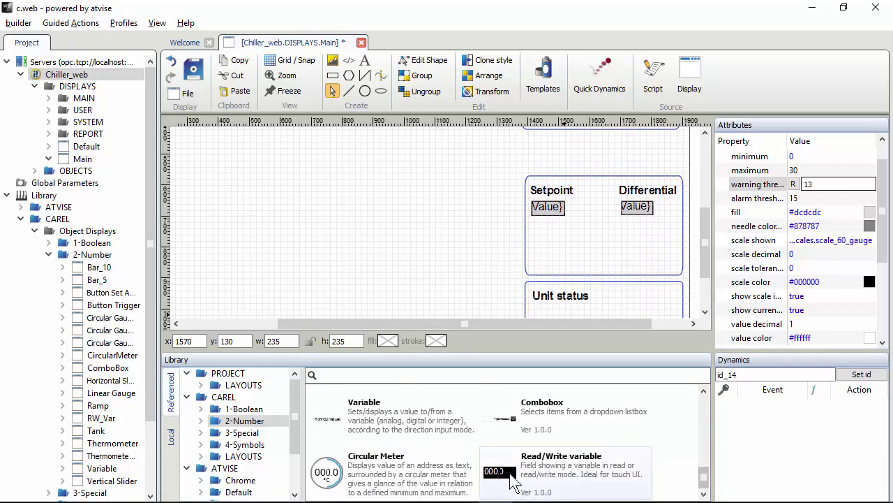
pyautogui.moveTo(508, 478); pyautogui.dragTo(536, 238)
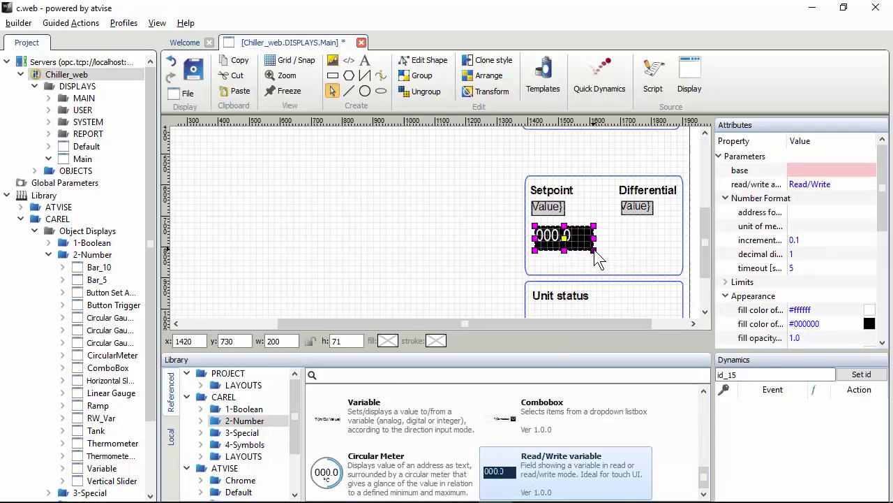
pyautogui.moveTo(594, 252); pyautogui.dragTo(591, 247)
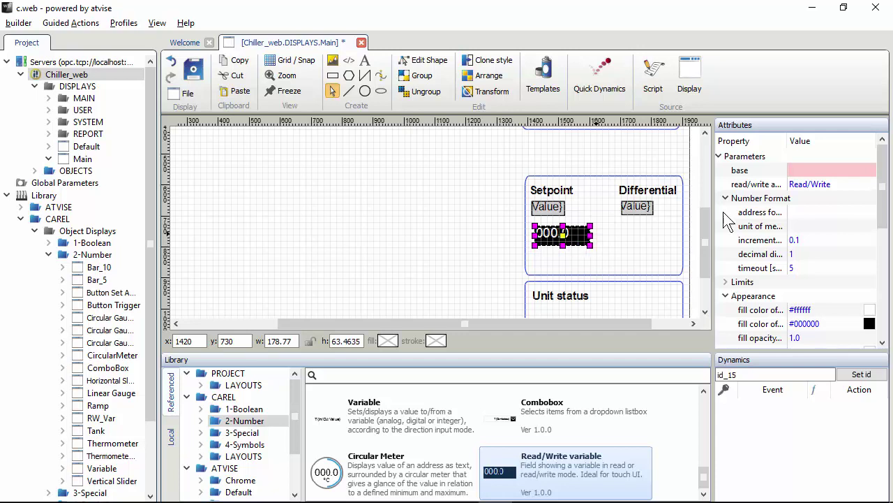
# Bind the setpoint field's base to Analogs.SetP_Temp.
pyautogui.click(757, 171)
pyautogui.click(794, 169)
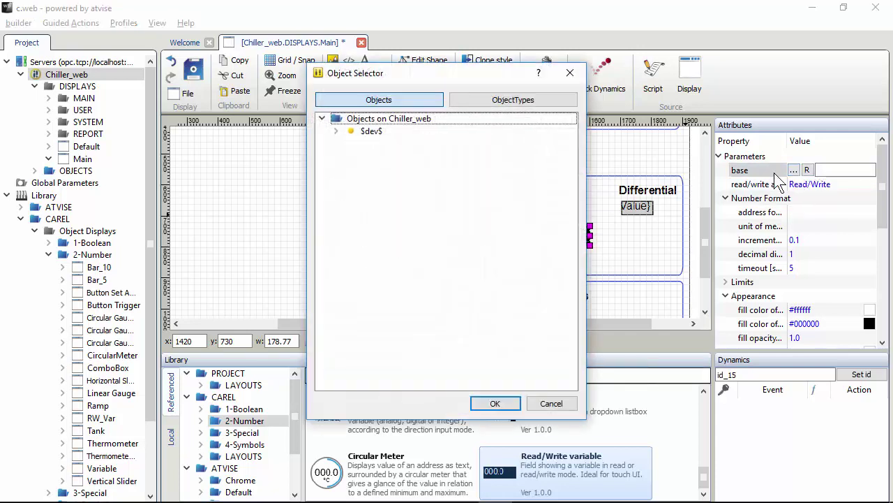
pyautogui.click(336, 132)
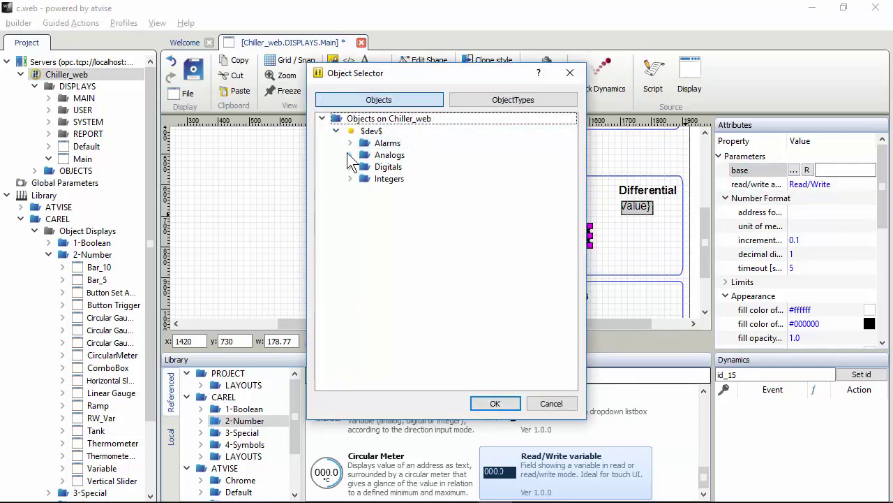
pyautogui.click(349, 154)
pyautogui.click(410, 242)
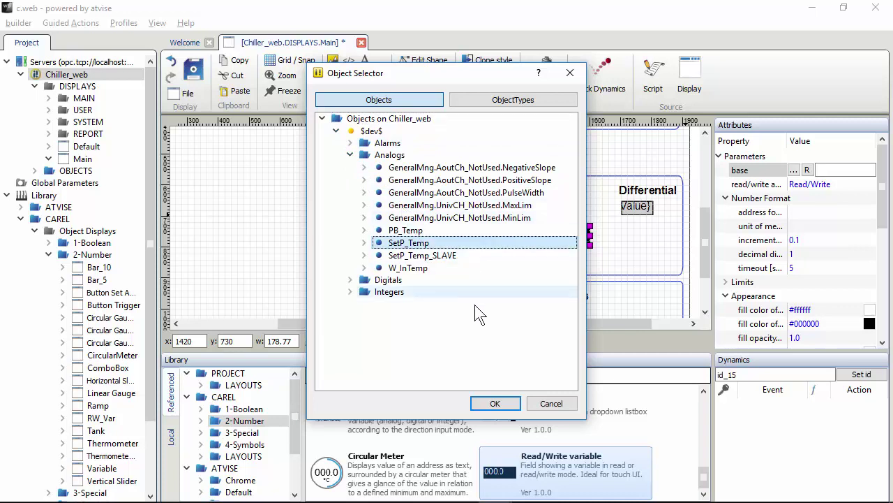
pyautogui.click(503, 398)
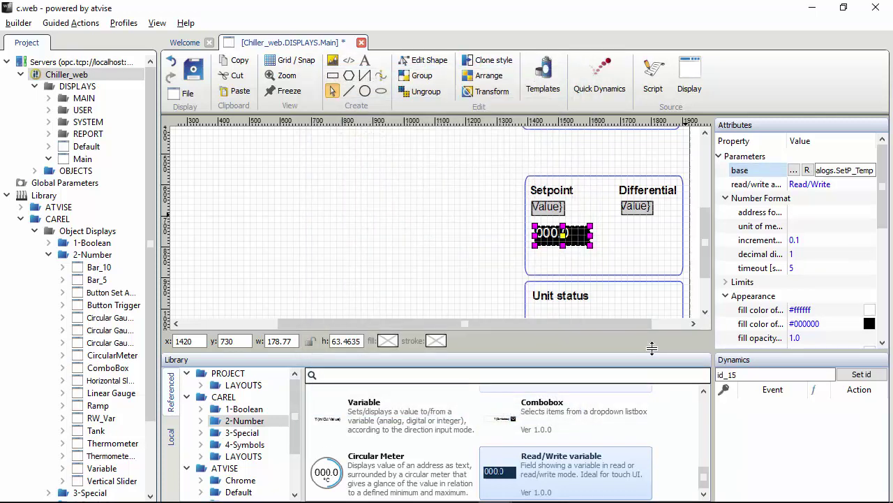
# Set the setpoint field's limits to minimum 10 and maximum 15.
pyautogui.click(774, 287)
pyautogui.click(820, 297)
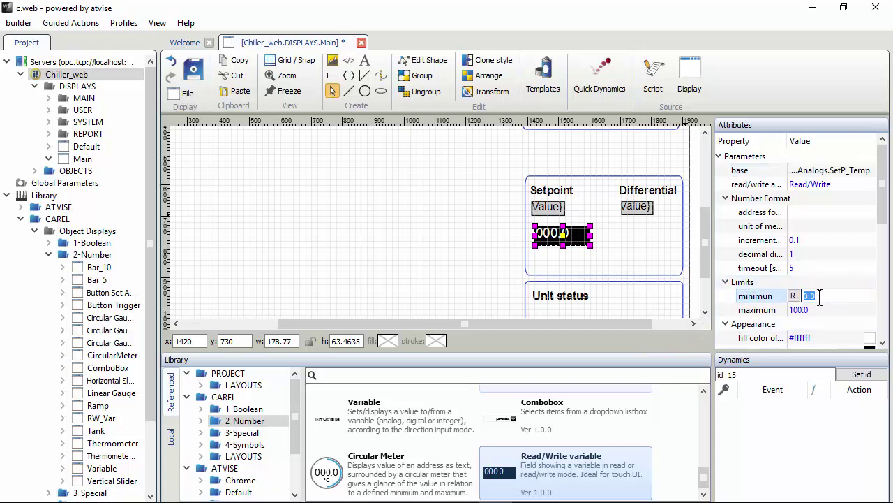
pyautogui.press('Tab')
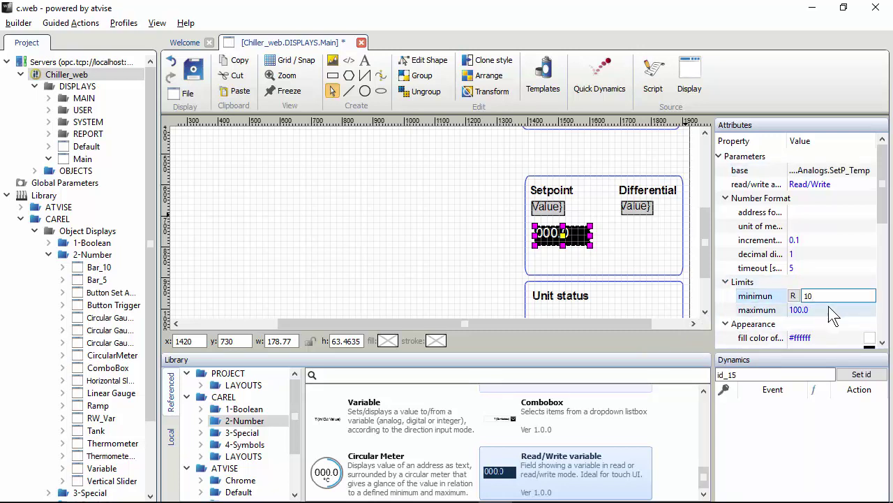
pyautogui.write('15')
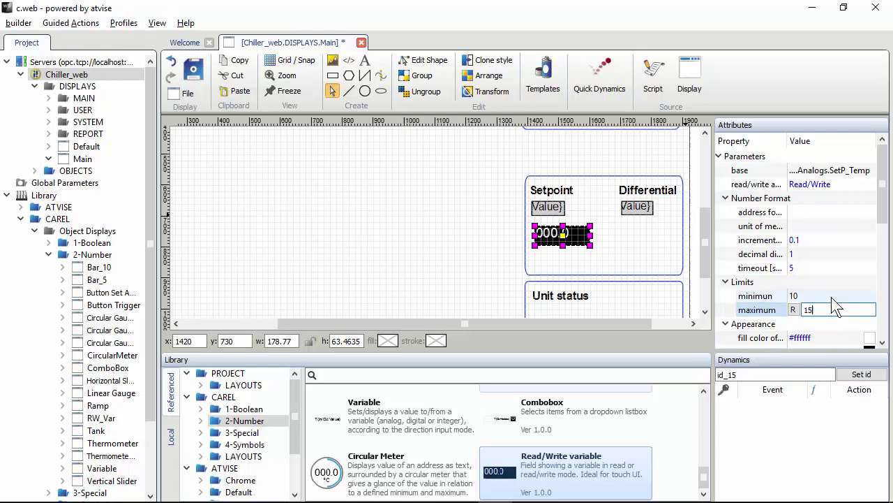
pyautogui.click(830, 296)
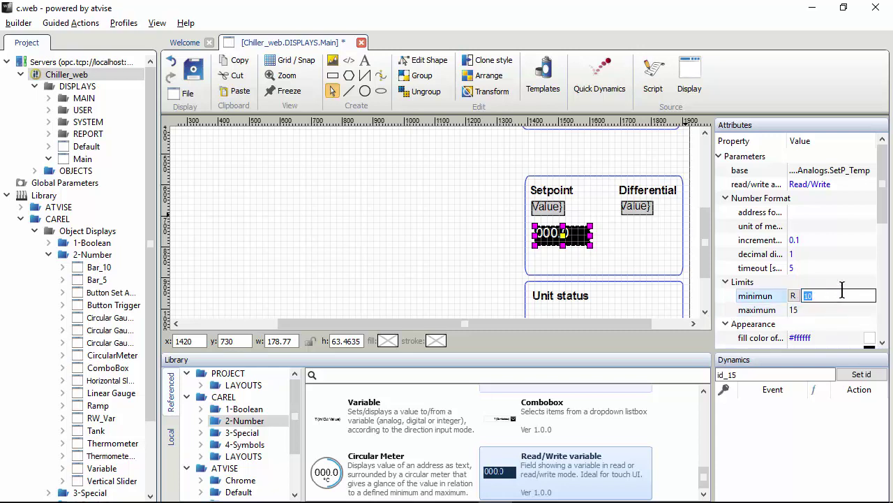
pyautogui.moveTo(884, 228); pyautogui.dragTo(885, 286)
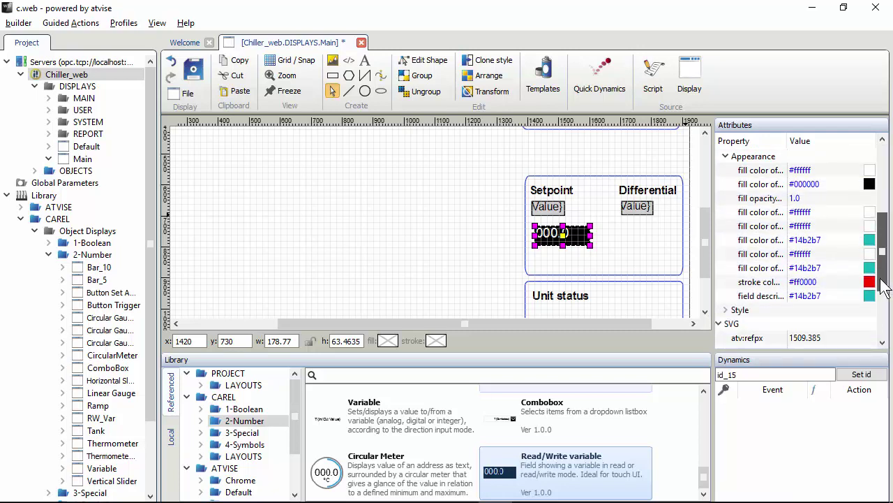
pyautogui.moveTo(884, 288); pyautogui.dragTo(883, 289)
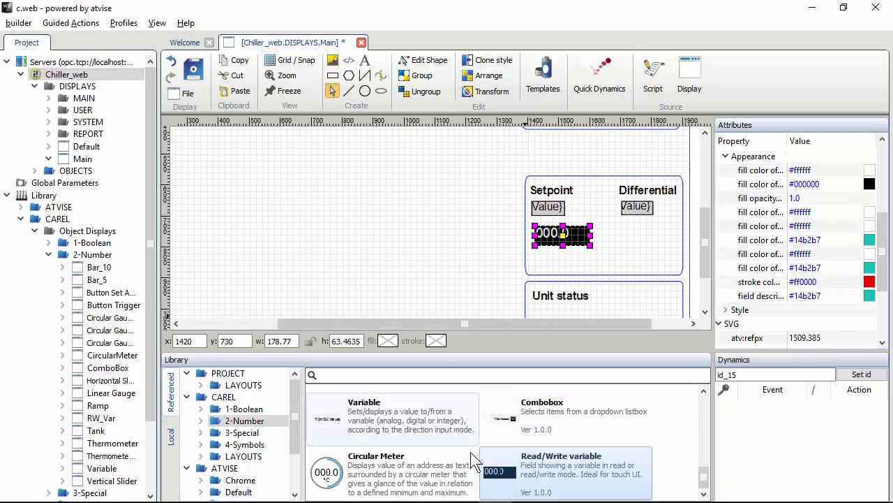
# Place a Horizontal Slider from the 2-Number displays under Differential, narrowed to 200 wide.
pyautogui.moveTo(703, 476); pyautogui.dragTo(743, 399)
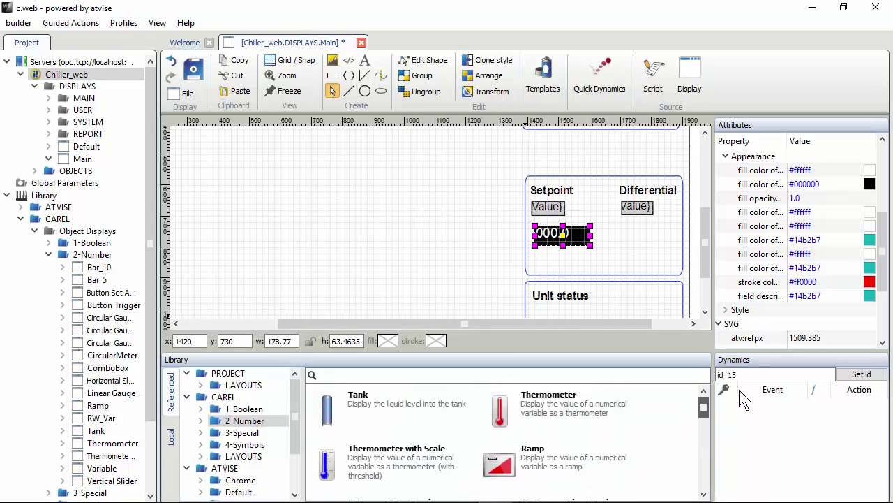
pyautogui.click(242, 433)
pyautogui.moveTo(704, 418); pyautogui.dragTo(728, 463)
pyautogui.click(255, 421)
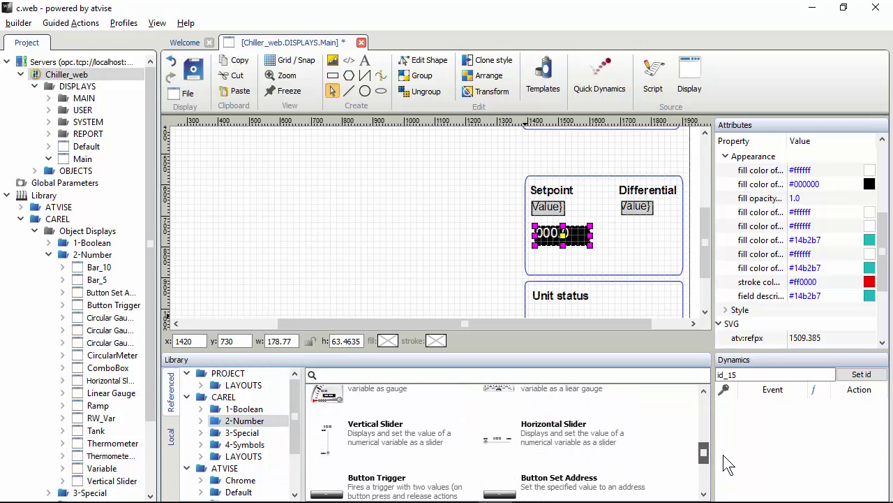
pyautogui.moveTo(518, 441); pyautogui.dragTo(616, 237)
pyautogui.moveTo(681, 234); pyautogui.dragTo(674, 235)
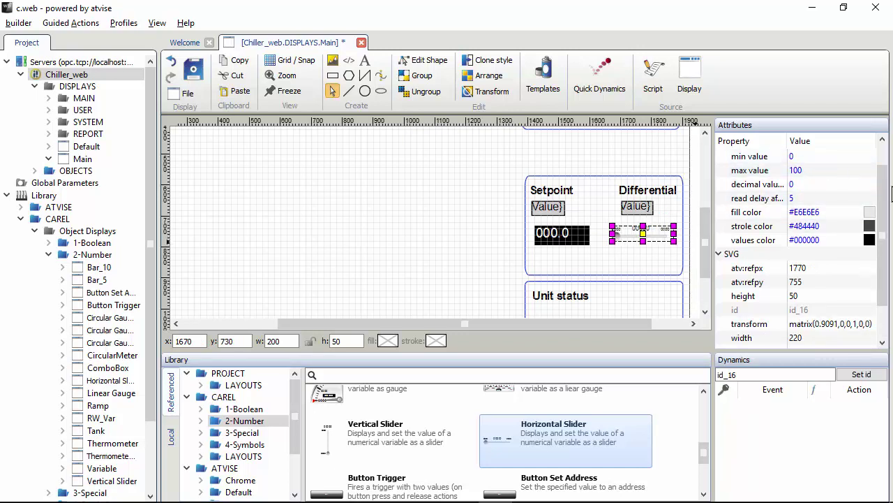
# Bind the Differential slider's base to Analogs.PB_Temp.
pyautogui.scroll(2, 830, 170)
pyautogui.click(829, 170)
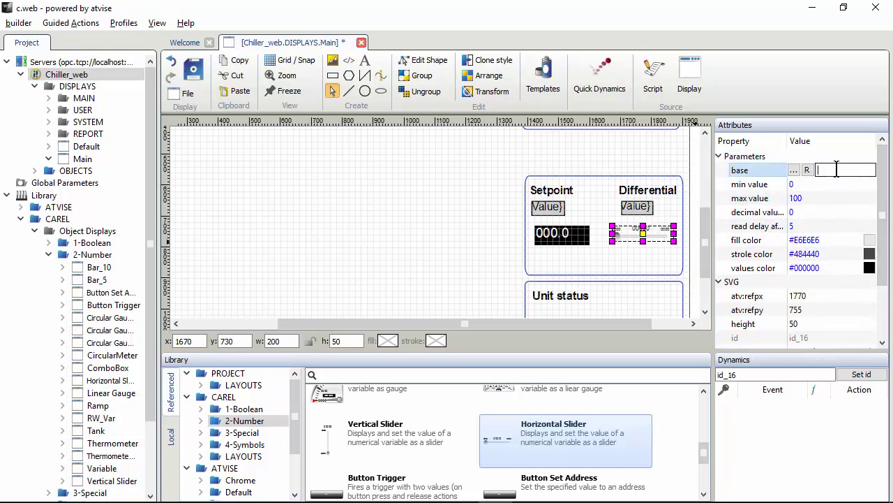
pyautogui.click(794, 170)
pyautogui.click(336, 131)
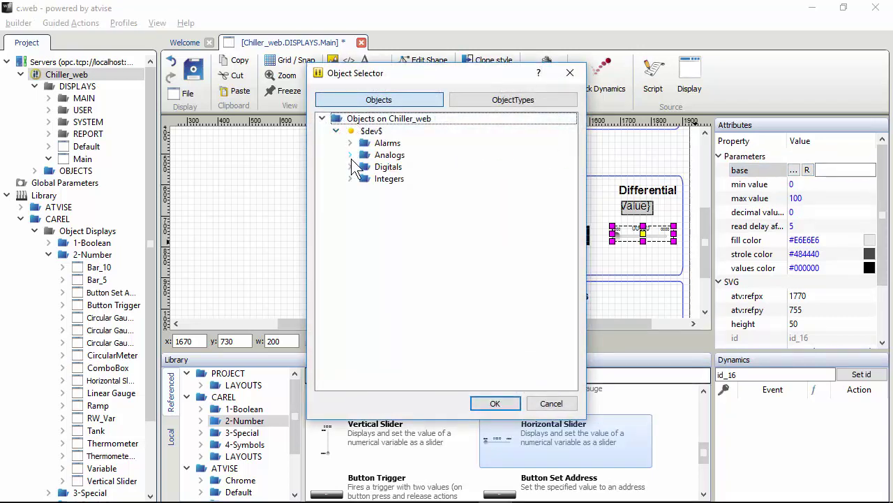
pyautogui.click(350, 155)
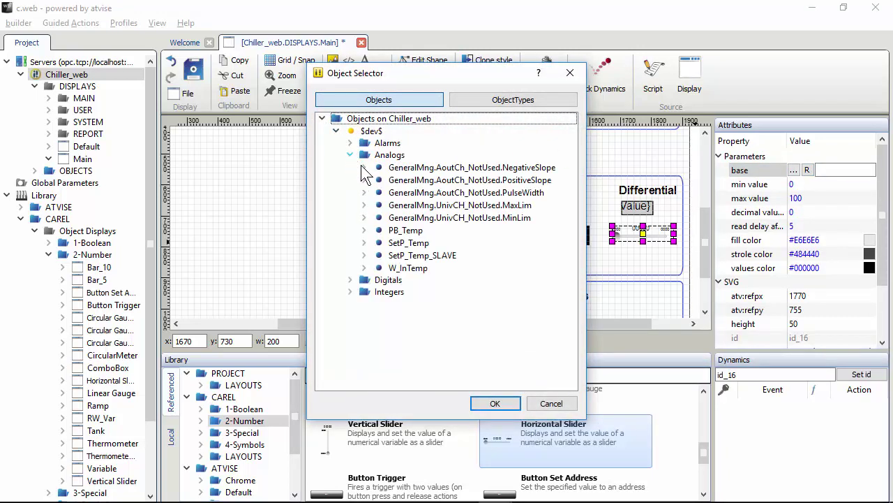
pyautogui.click(423, 230)
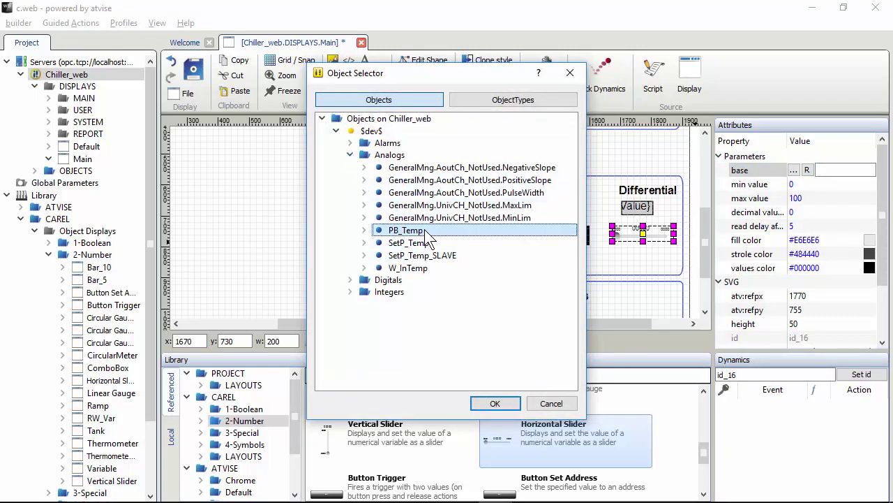
pyautogui.click(513, 405)
# Set the slider's range to minimum 1 and maximum 8.
pyautogui.click(818, 185)
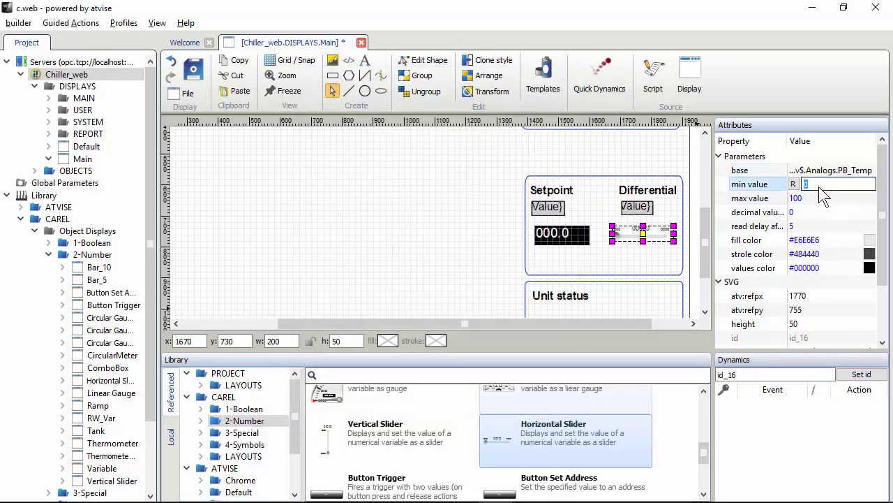
pyautogui.write('1')
pyautogui.click(822, 197)
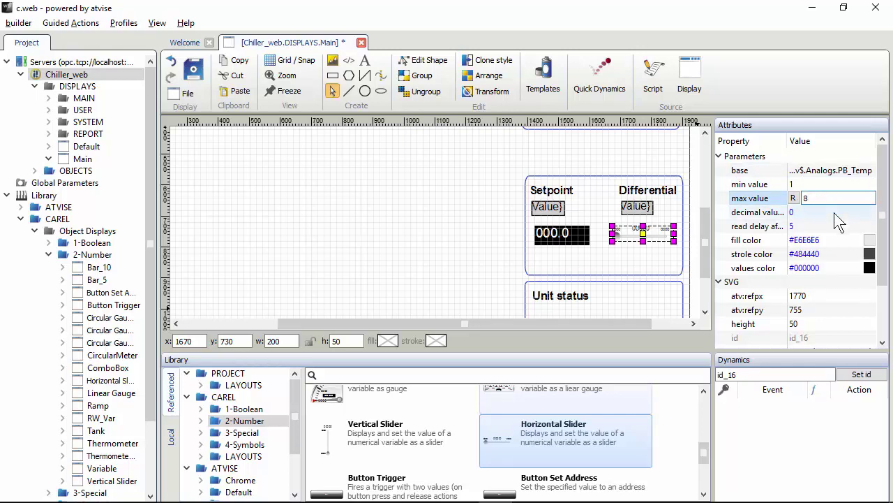
pyautogui.click(834, 213)
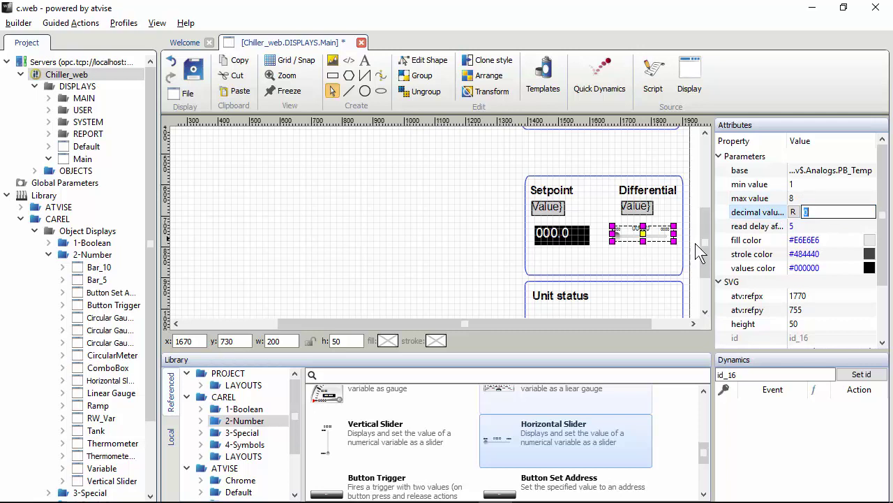
pyautogui.moveTo(703, 249); pyautogui.dragTo(705, 262)
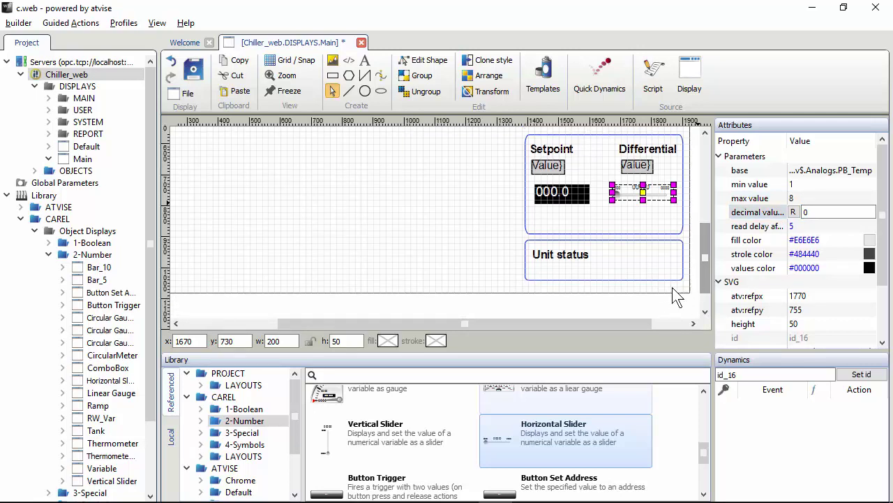
# Place a Round Led and a Switch text from CAREL 1-Boolean beside the Unit status label.
pyautogui.click(241, 409)
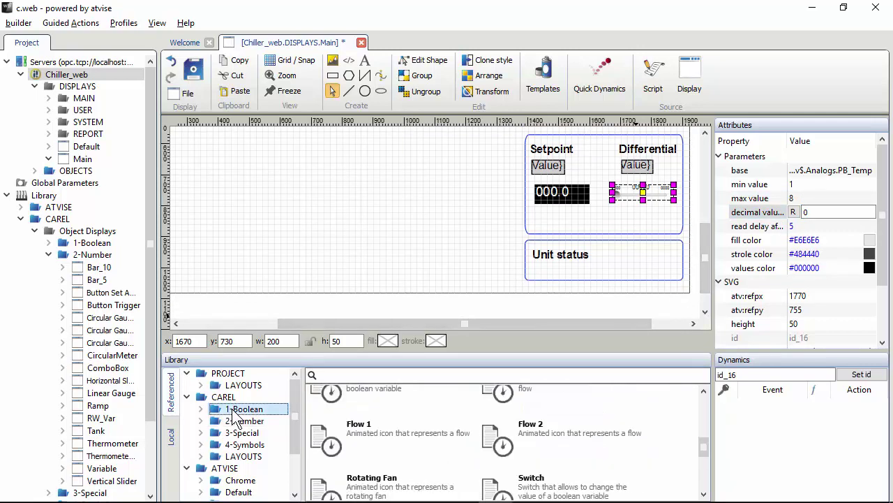
pyautogui.scroll(-3, 461, 446)
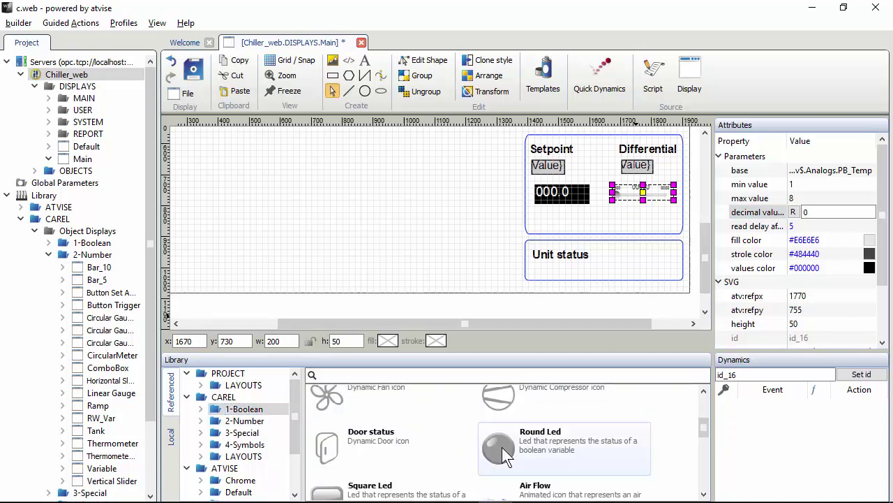
pyautogui.moveTo(502, 447); pyautogui.dragTo(596, 248)
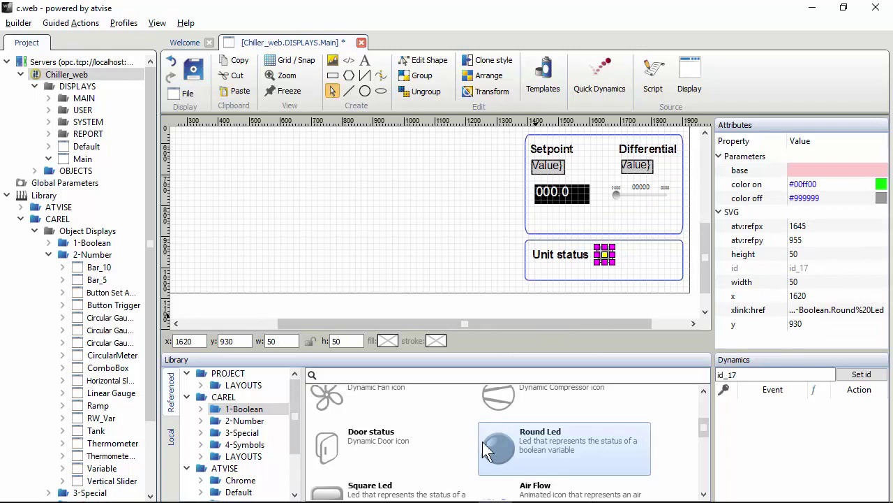
pyautogui.scroll(3, 485, 440)
pyautogui.scroll(-4, 487, 450)
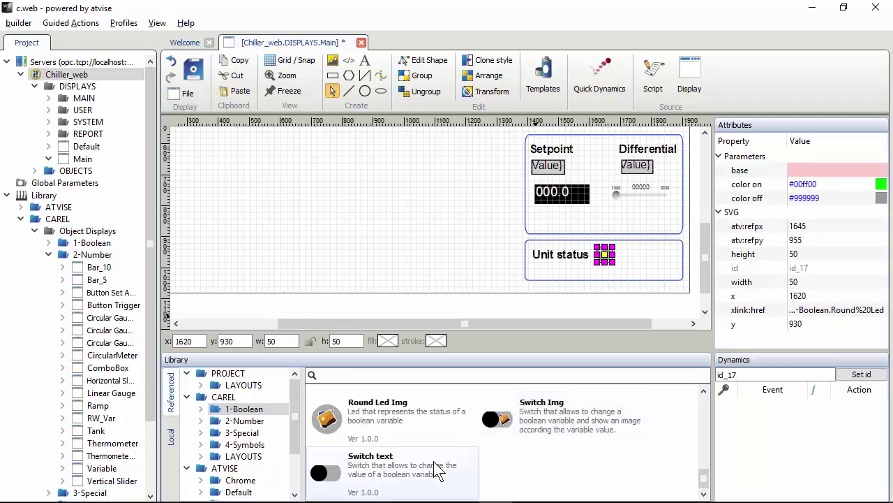
pyautogui.moveTo(334, 482); pyautogui.dragTo(637, 258)
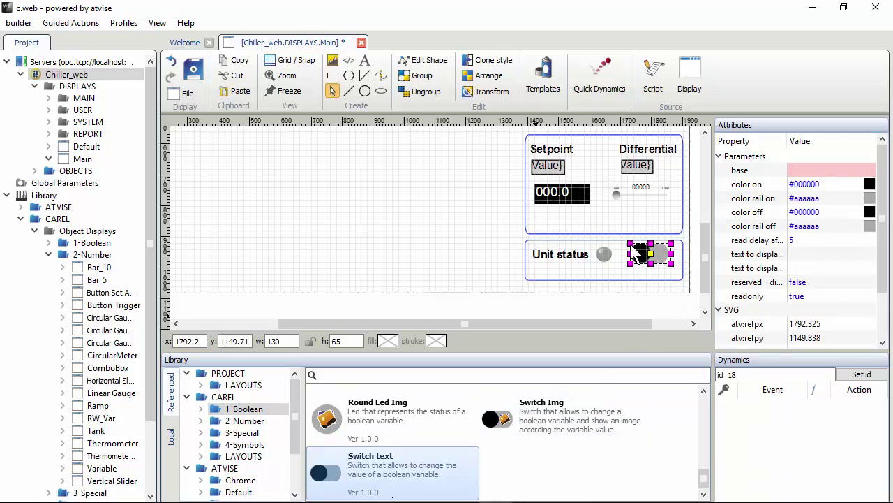
# Bind the text switch to Digitals > OnOffUnitMng.BmsOnOff.
pyautogui.click(789, 171)
pyautogui.click(795, 170)
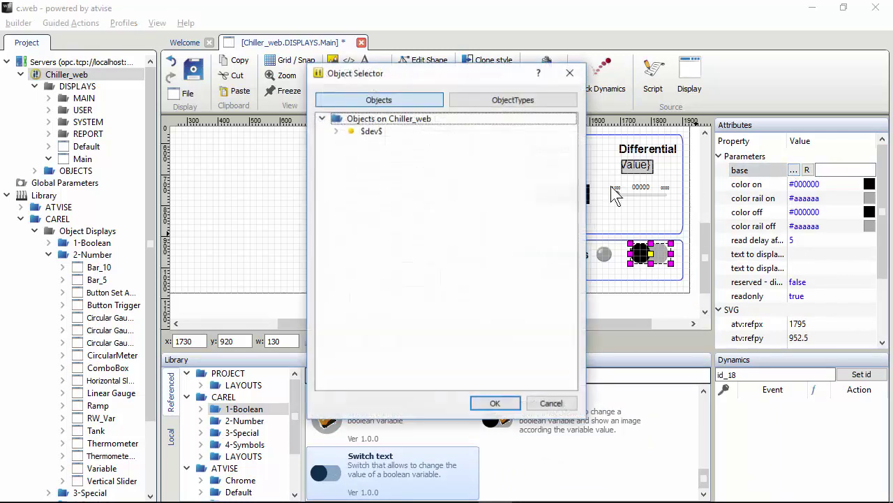
pyautogui.click(336, 131)
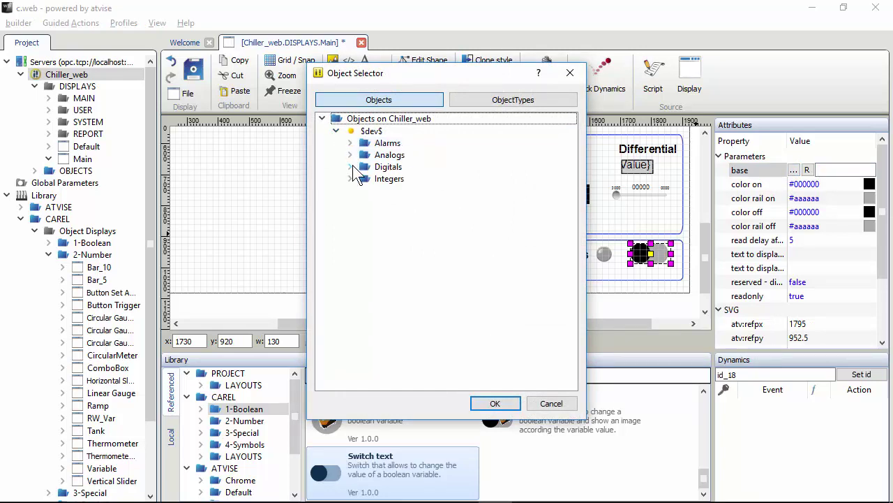
pyautogui.click(350, 166)
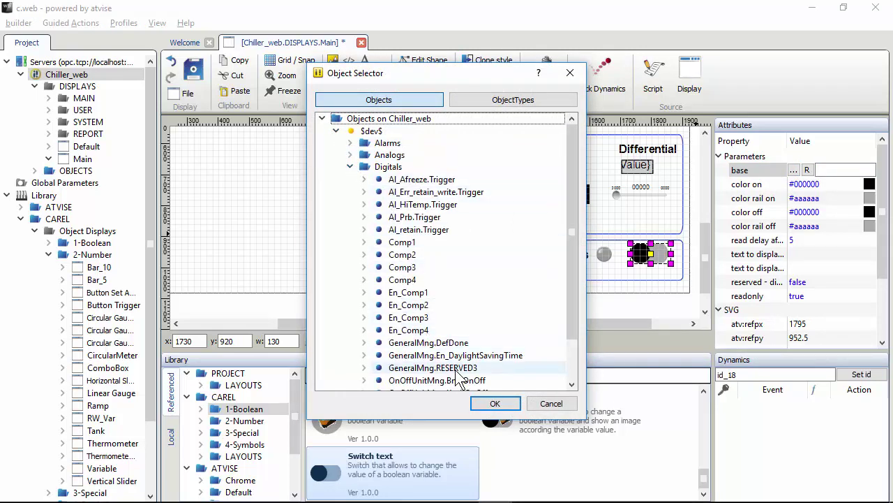
pyautogui.moveTo(567, 280); pyautogui.dragTo(572, 308)
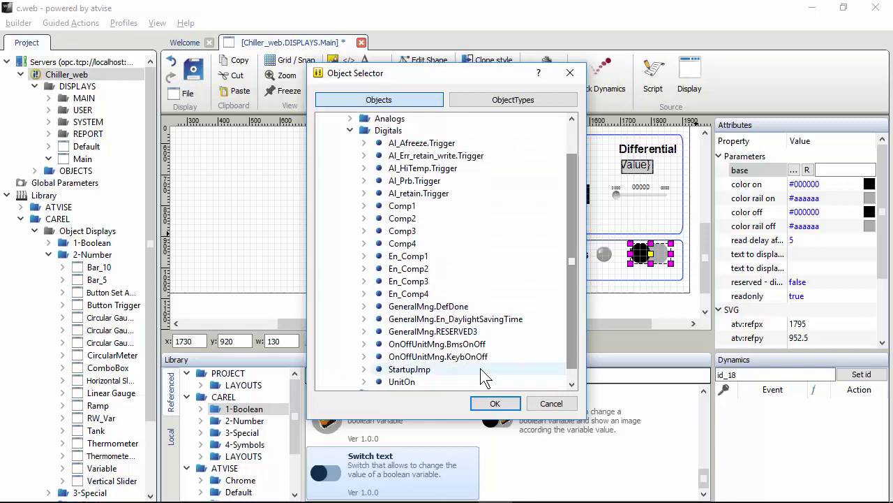
pyautogui.click(454, 346)
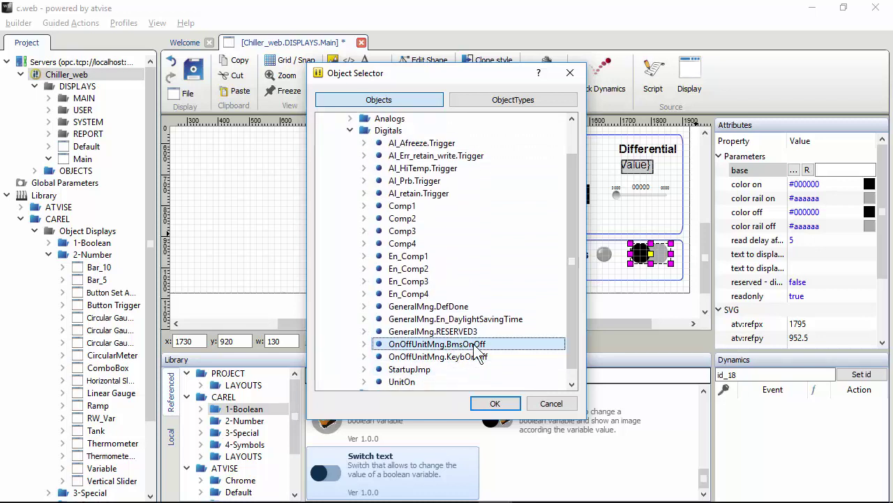
pyautogui.click(497, 405)
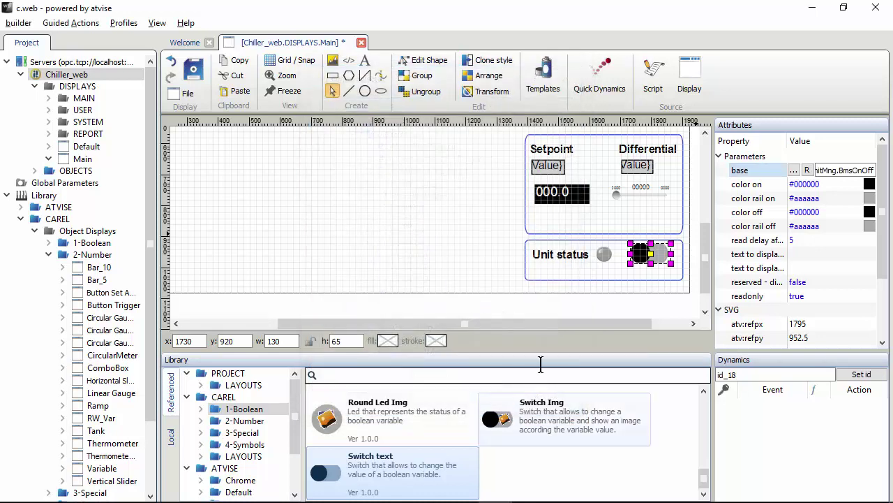
# Bind the round LED to $dev$.Digitals.UnitOn.
pyautogui.click(606, 262)
pyautogui.click(829, 170)
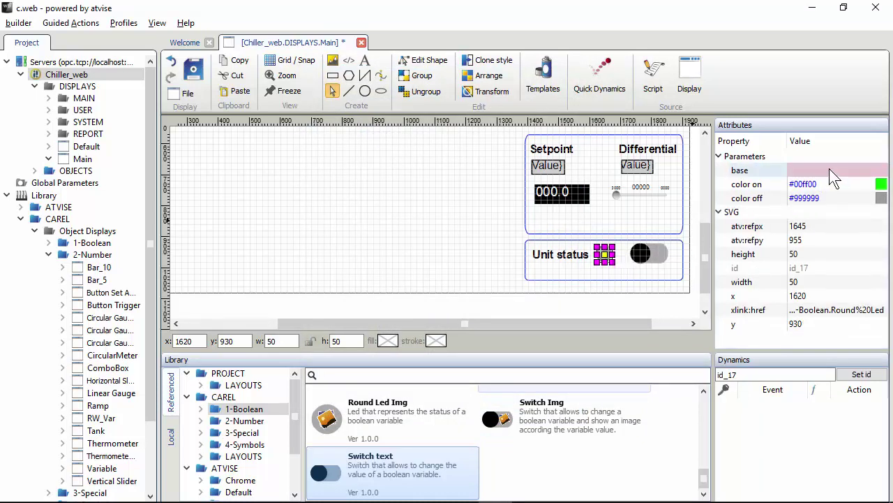
pyautogui.click(795, 170)
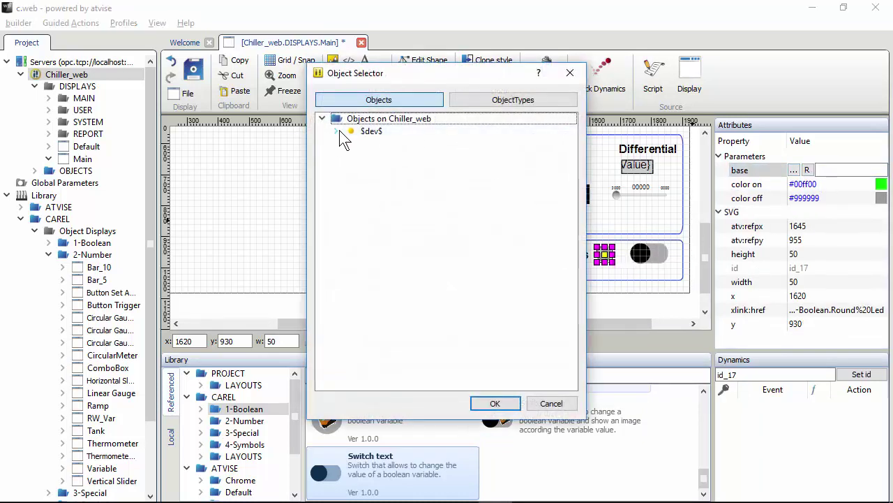
pyautogui.click(336, 130)
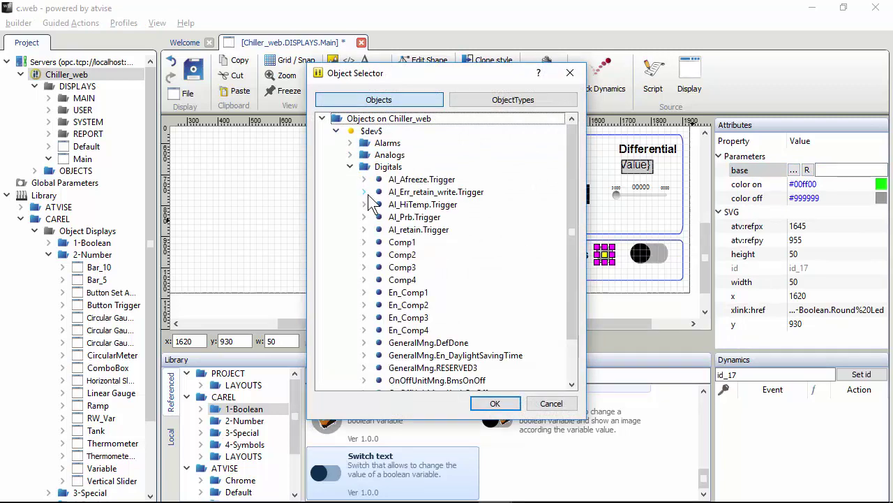
pyautogui.scroll(-2, 454, 300)
pyautogui.click(411, 369)
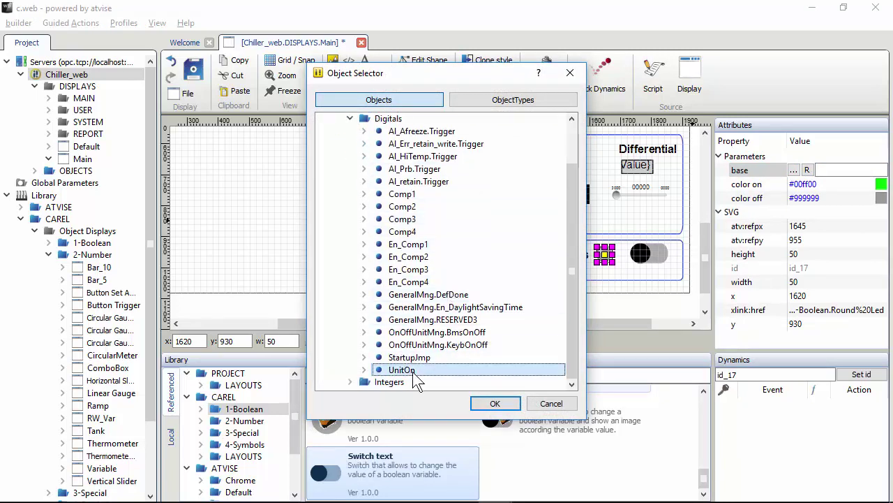
pyautogui.click(508, 407)
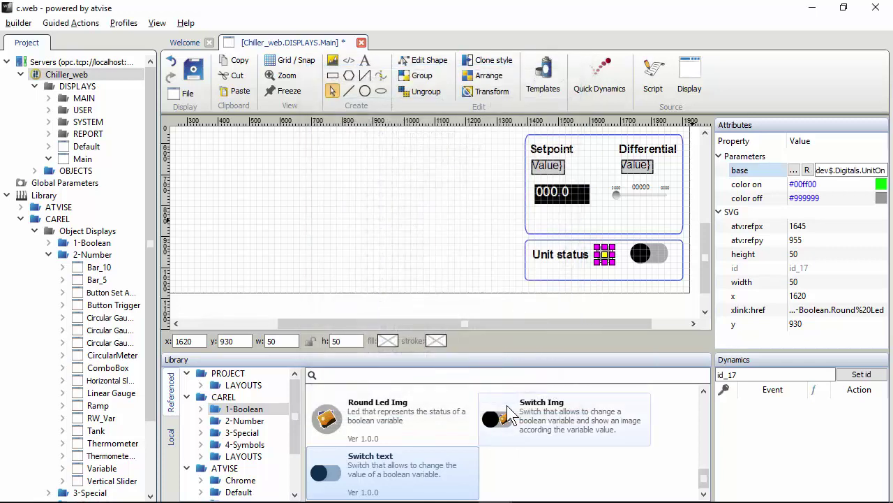
# Label the switch states with text_off OFF and text_on ON.
pyautogui.click(655, 265)
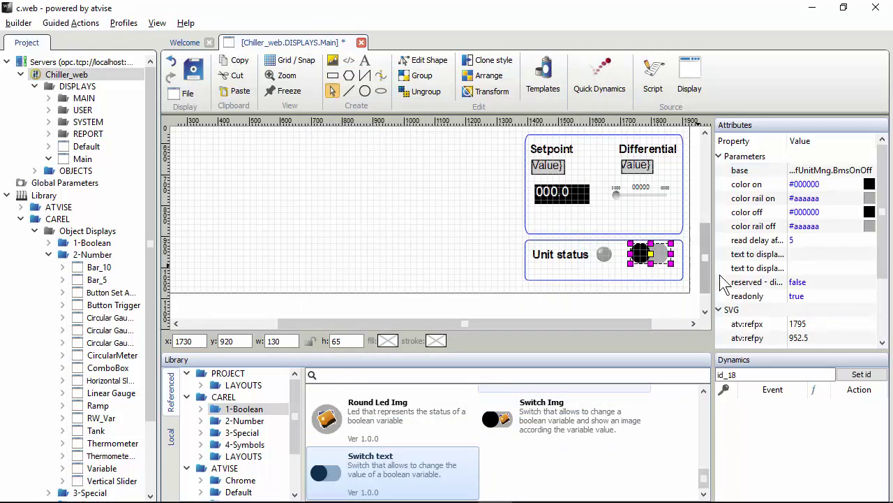
pyautogui.moveTo(770, 263)
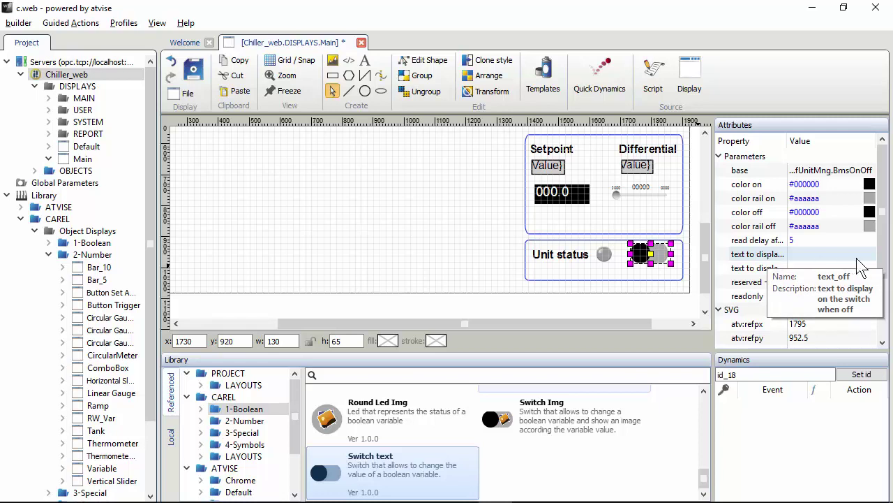
pyautogui.click(836, 255)
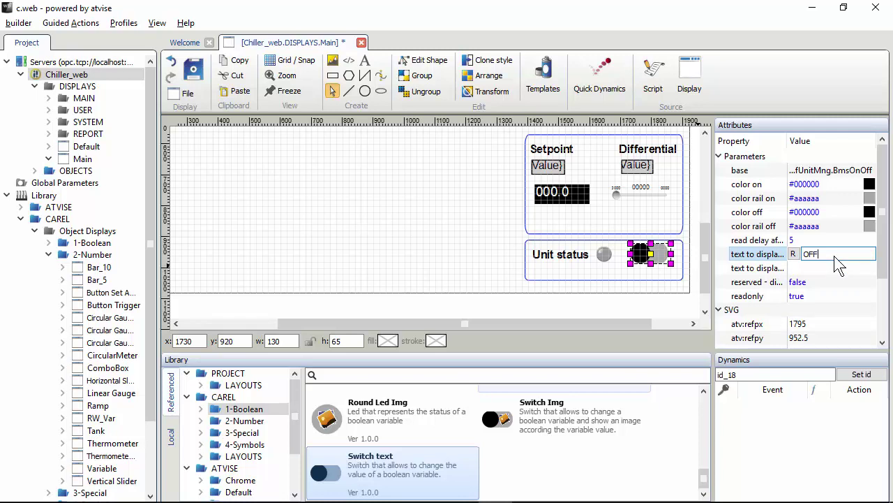
pyautogui.write('OFF')
pyautogui.press('Return')
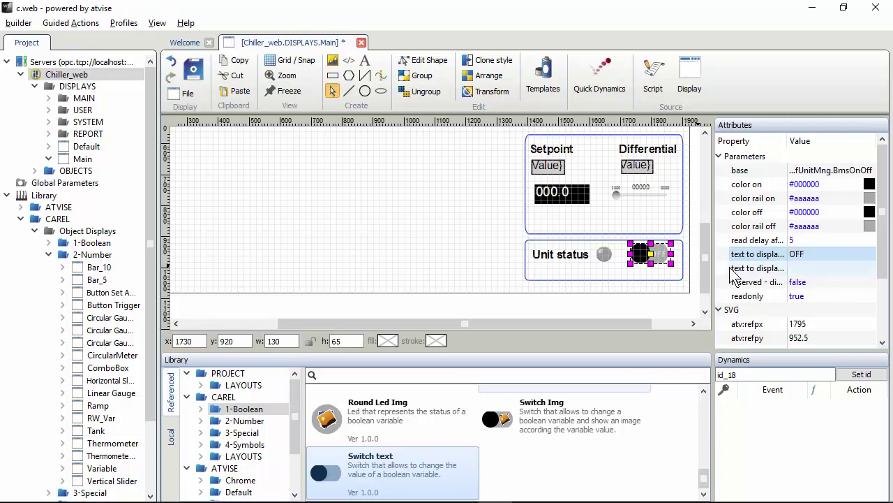
pyautogui.click(763, 271)
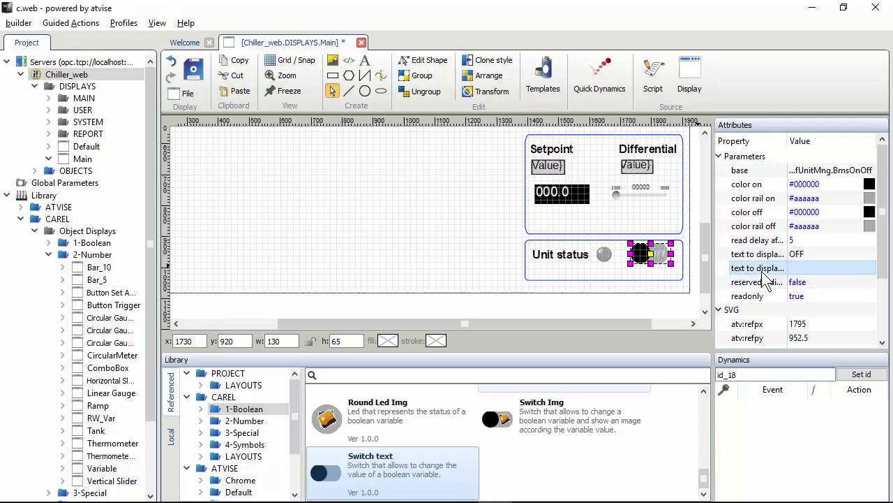
pyautogui.click(814, 268)
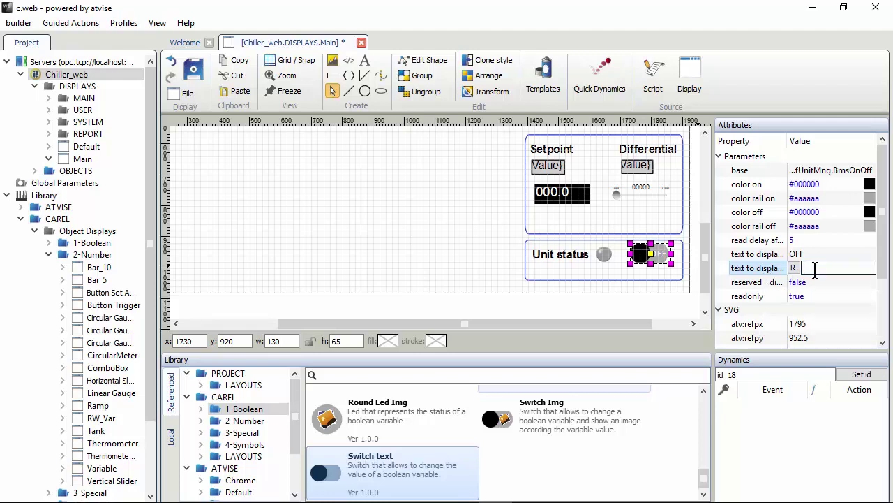
pyautogui.press('Return')
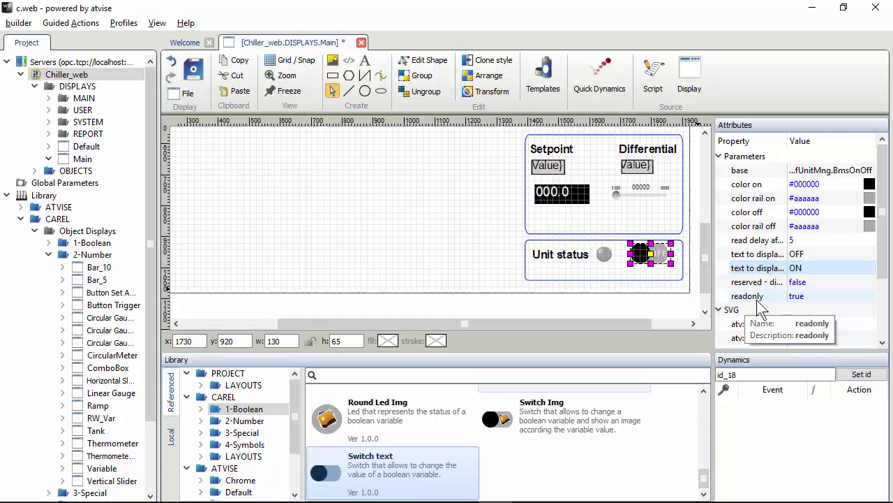
# Change the switch's readonly attribute from true to false.
pyautogui.click(799, 297)
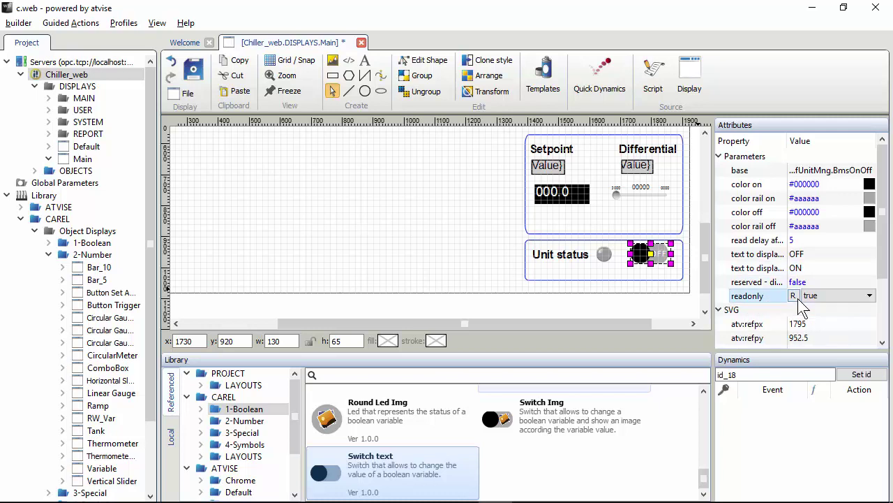
pyautogui.click(813, 299)
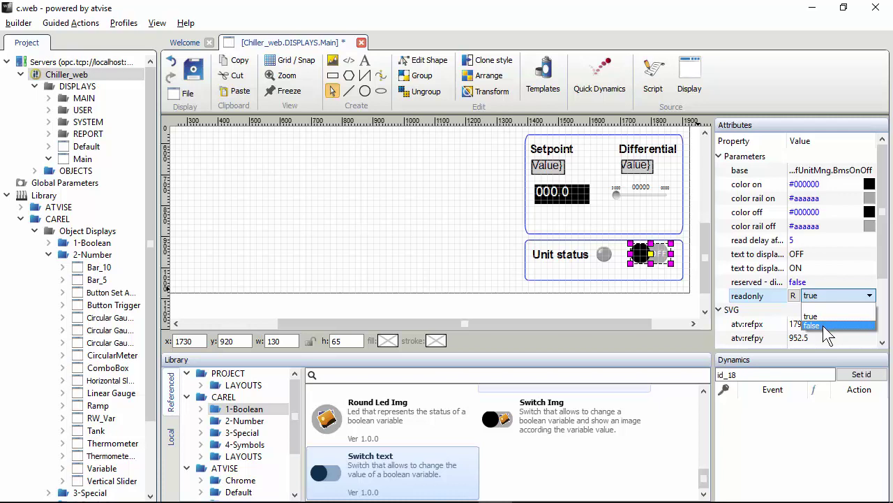
pyautogui.click(823, 327)
pyautogui.click(606, 264)
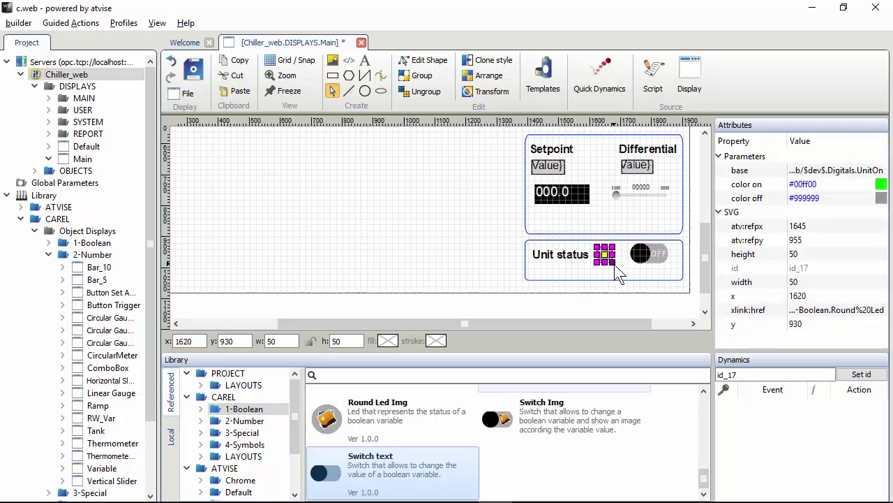
# Enlarge the status LED to 70×70 and shorten the Unit status frame to height 100.
pyautogui.moveTo(615, 264); pyautogui.dragTo(620, 266)
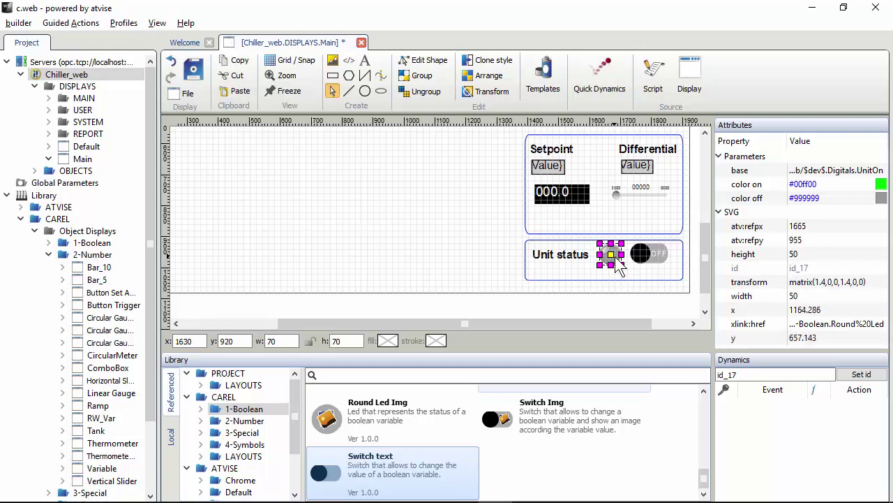
pyautogui.click(634, 270)
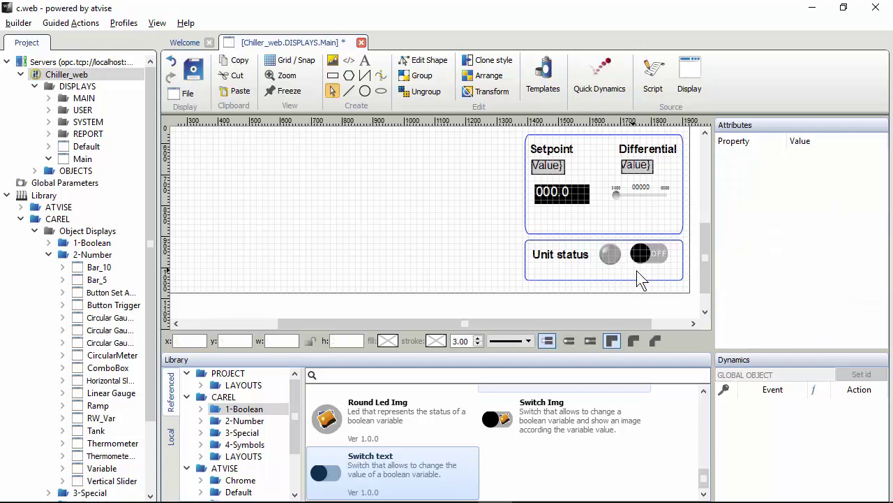
pyautogui.click(636, 271)
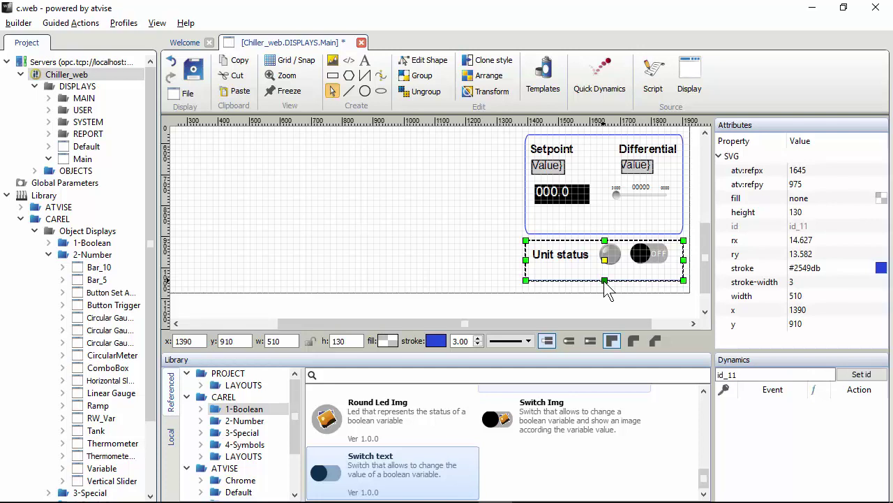
pyautogui.moveTo(604, 277); pyautogui.dragTo(604, 271)
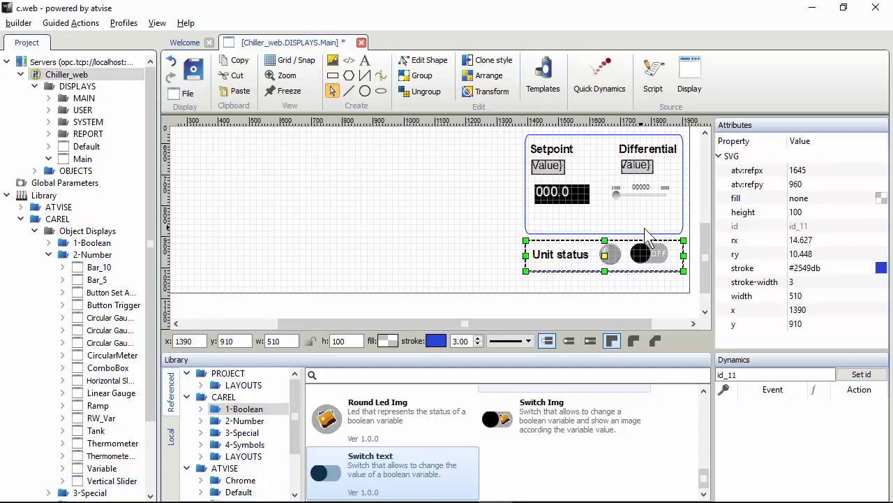
# Zoom in and select the Setpoint/Differential frame, showing rx 14.627 and ry 33.433.
pyautogui.click(688, 164)
pyautogui.scroll(3, 685, 156)
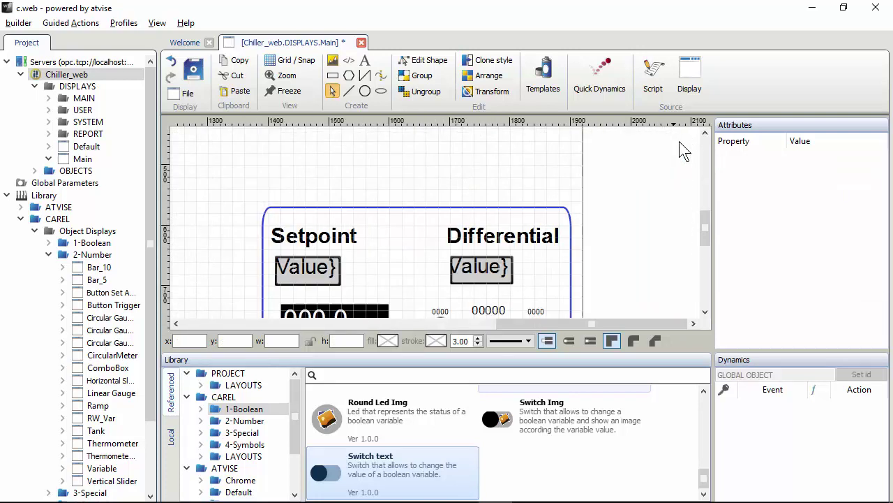
pyautogui.scroll(1, 568, 195)
pyautogui.scroll(2, 442, 210)
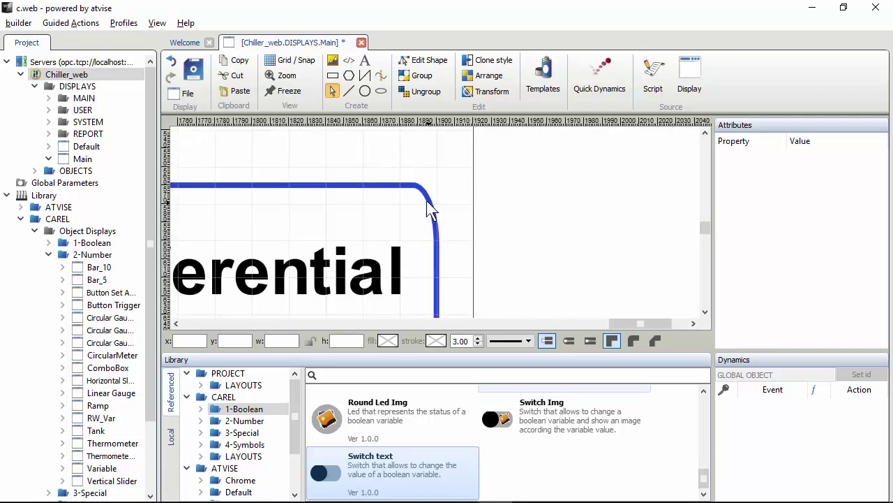
pyautogui.click(436, 277)
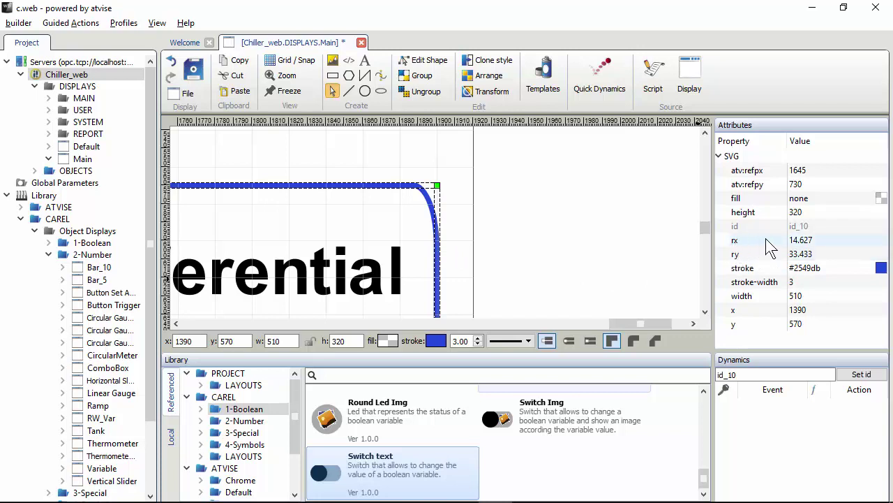
# Set the Setpoint/Differential frame's corner radii rx and ry to 20.
pyautogui.click(825, 239)
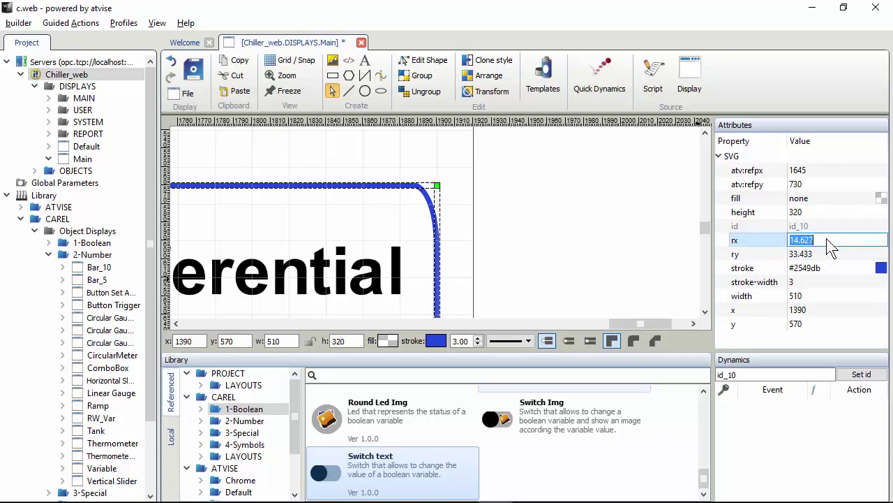
pyautogui.write('20')
pyautogui.press('Tab')
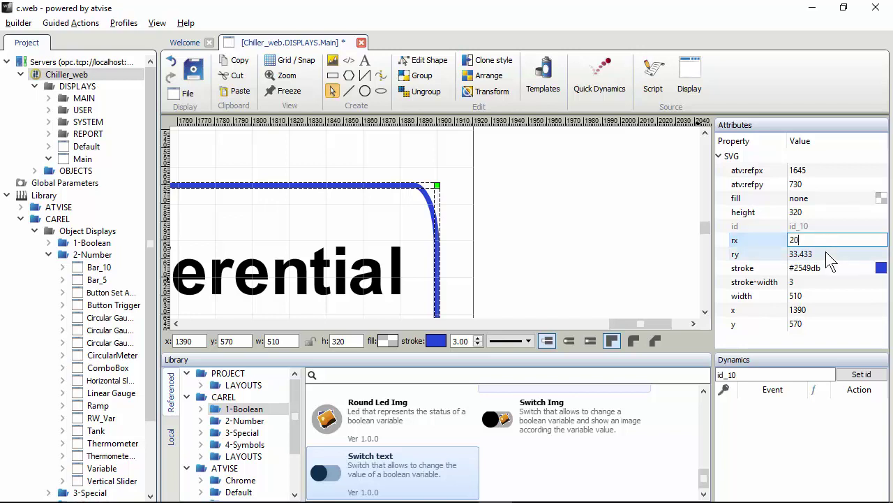
pyautogui.write('20')
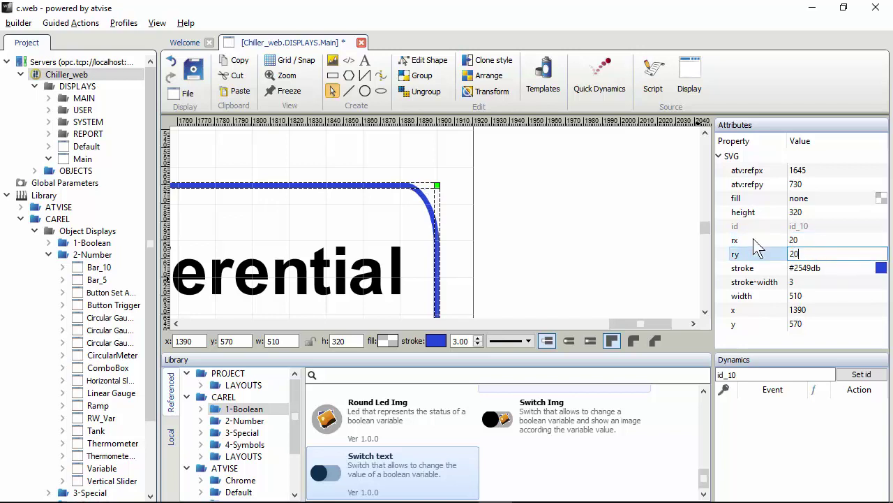
pyautogui.click(794, 240)
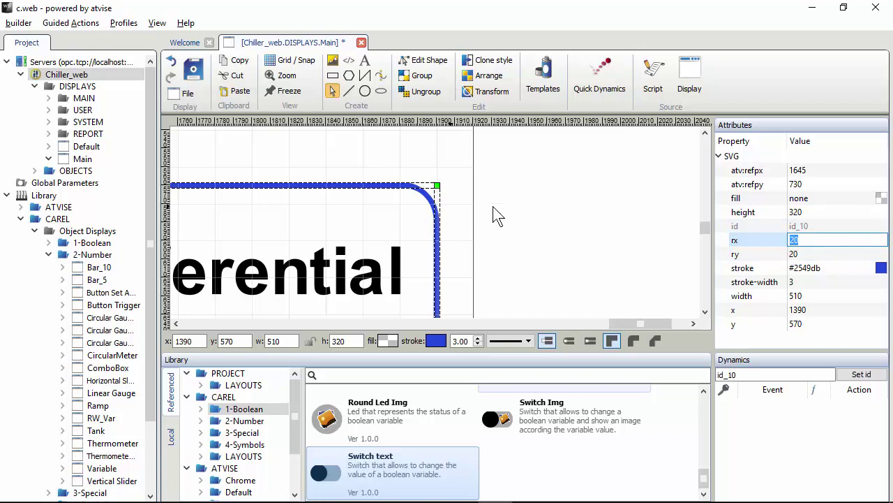
pyautogui.moveTo(707, 226); pyautogui.dragTo(709, 269)
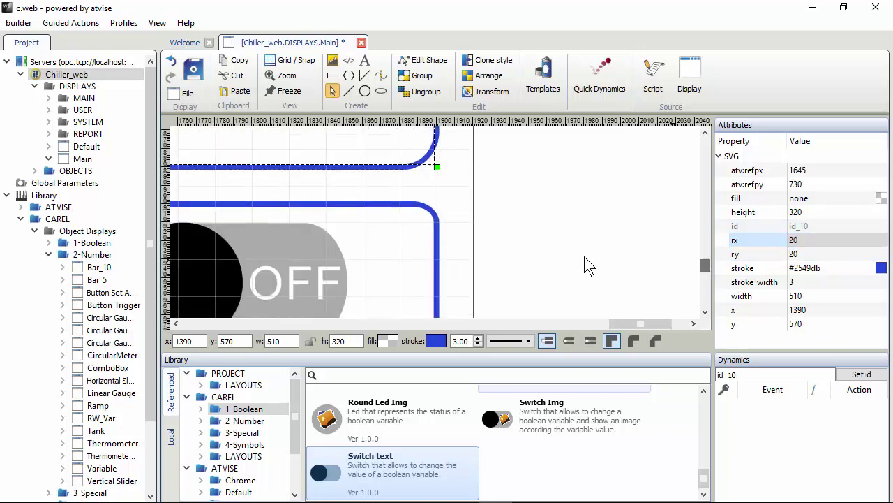
# Give the Unit status frame rx and ry corner radii of 20.
pyautogui.click(437, 244)
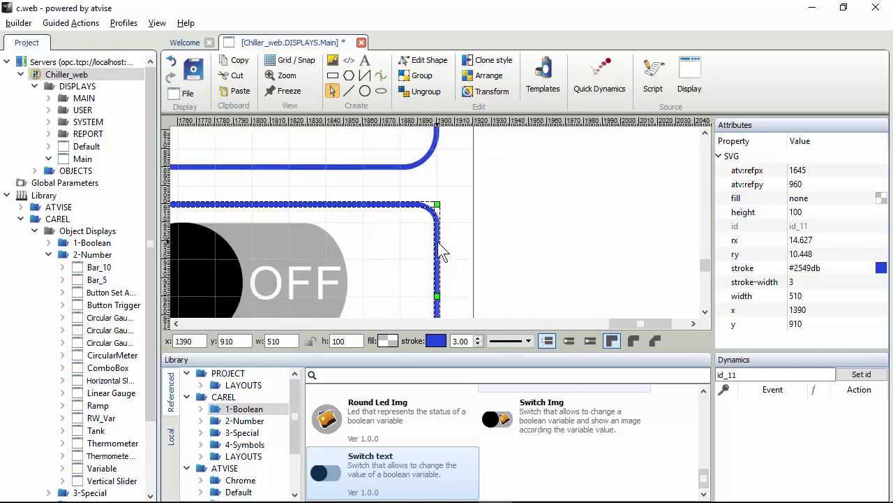
pyautogui.click(821, 241)
pyautogui.write('20')
pyautogui.click(822, 254)
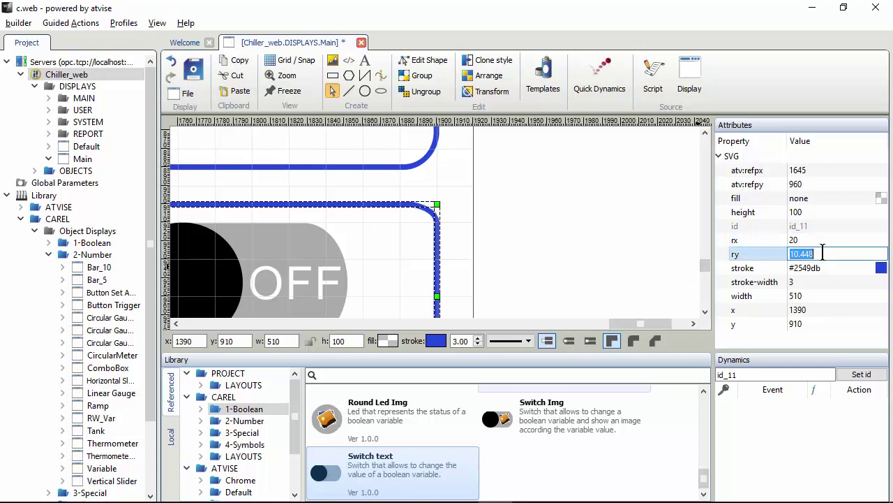
pyautogui.write('20')
pyautogui.moveTo(703, 266); pyautogui.dragTo(696, 208)
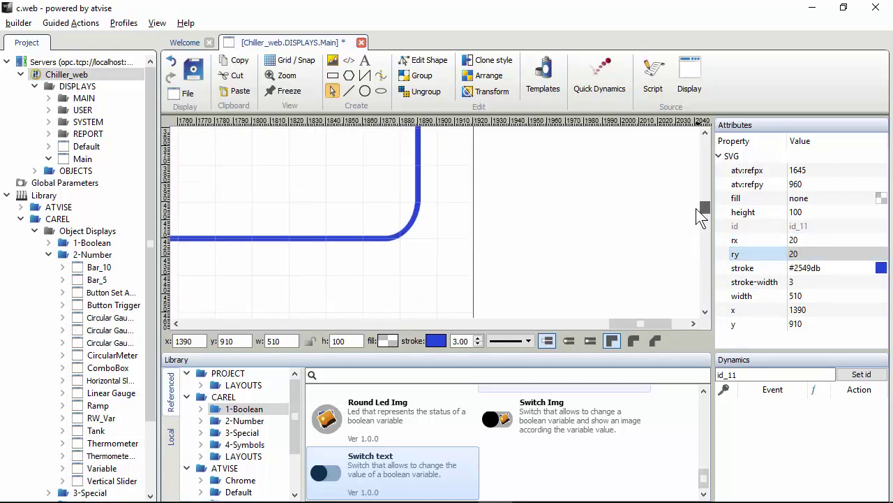
# Set the Inlet temperature frame's rx and ry to 20, then zoom out.
pyautogui.click(433, 204)
pyautogui.click(816, 240)
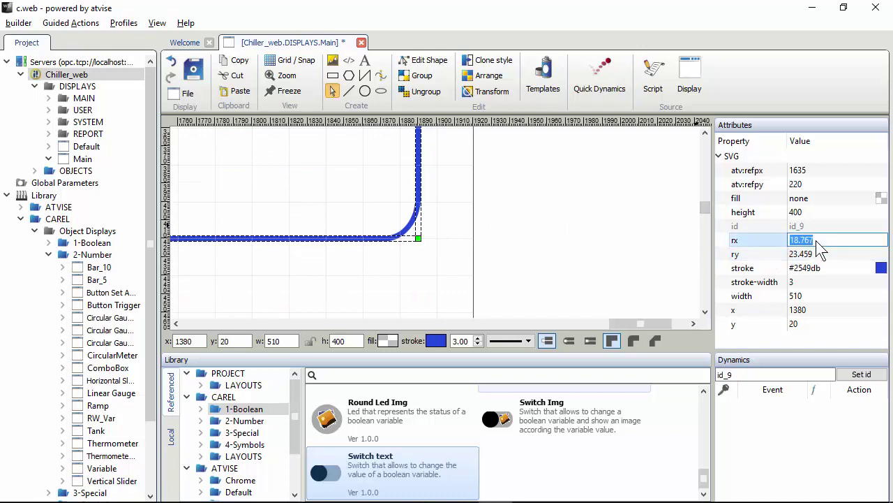
pyautogui.write('20')
pyautogui.click(824, 252)
pyautogui.write('20')
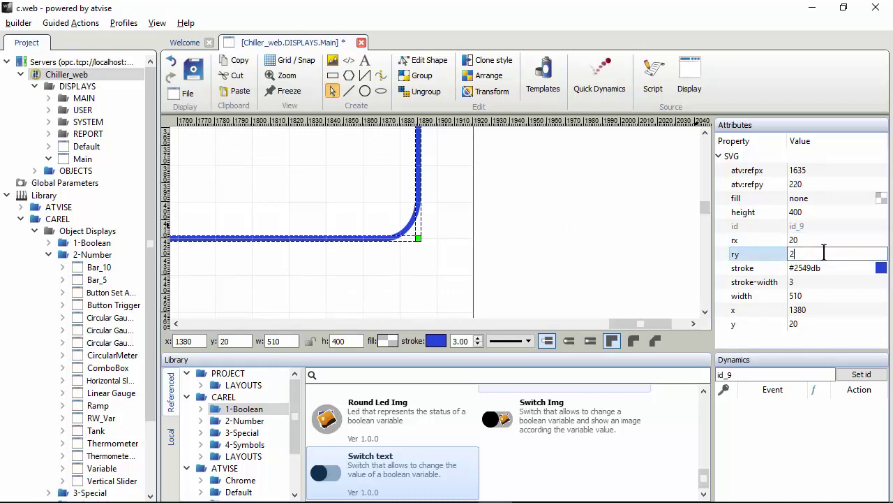
pyautogui.click(611, 234)
pyautogui.scroll(-6, 483, 221)
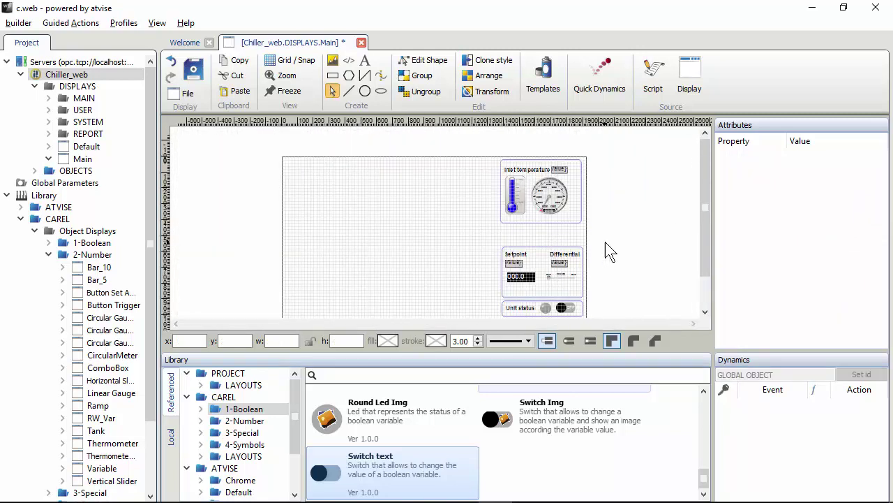
# Move the Inlet temperature widget group slightly down.
pyautogui.moveTo(610, 234); pyautogui.dragTo(481, 147)
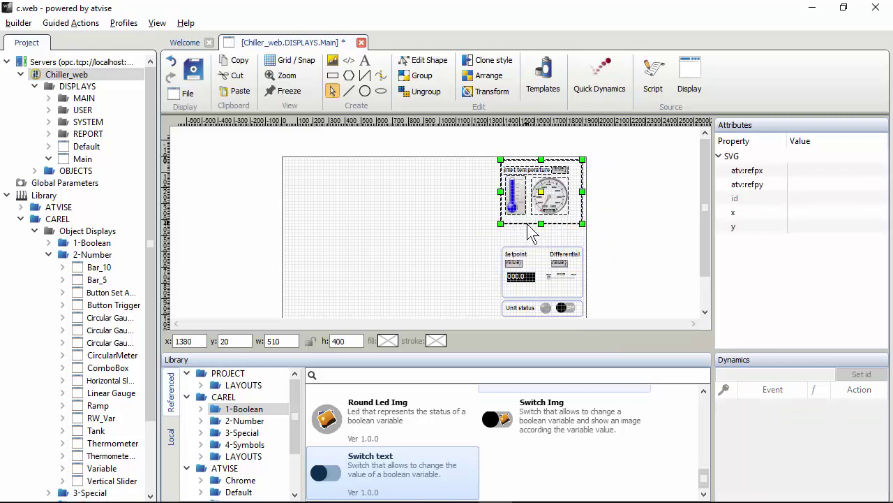
pyautogui.moveTo(527, 224); pyautogui.dragTo(531, 245)
pyautogui.click(614, 225)
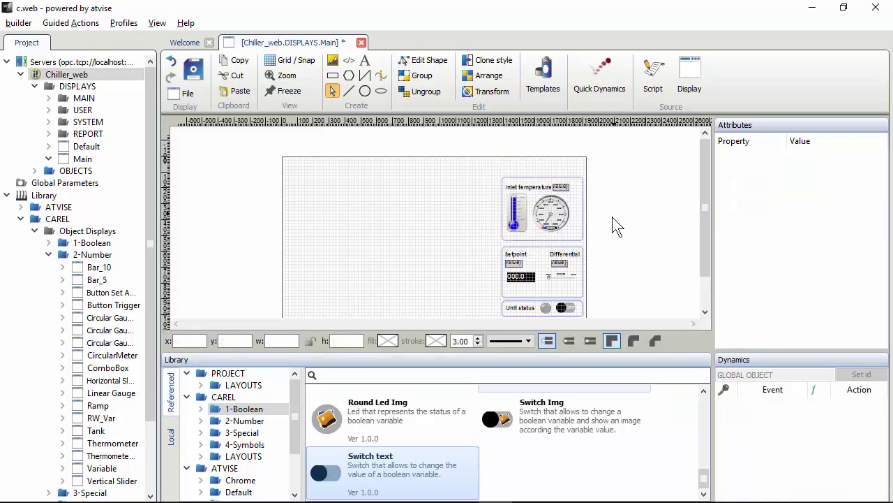
pyautogui.scroll(2, 562, 268)
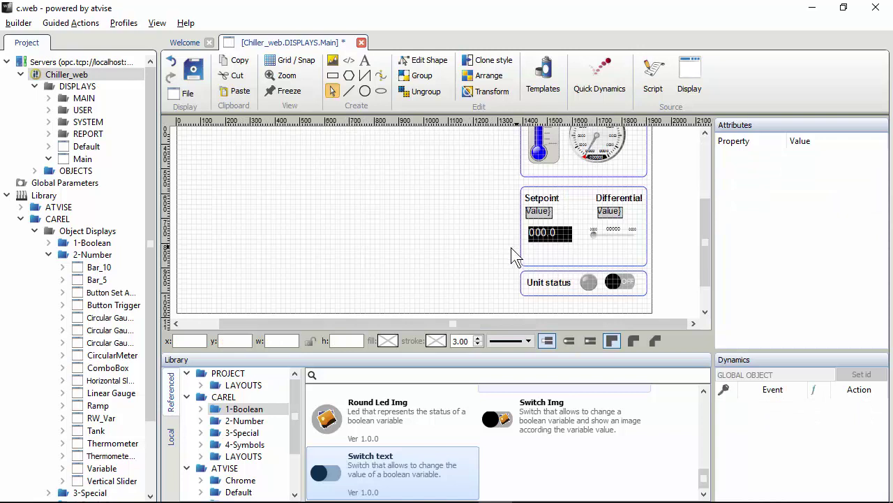
# Save the Main display, distribute it to the Chiller_web webserver, and reload the webMI page.
pyautogui.click(199, 69)
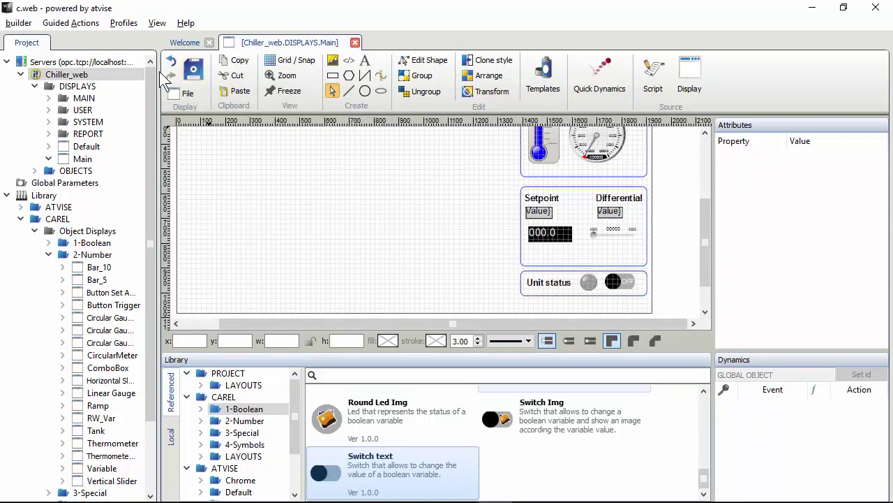
pyautogui.click(61, 24)
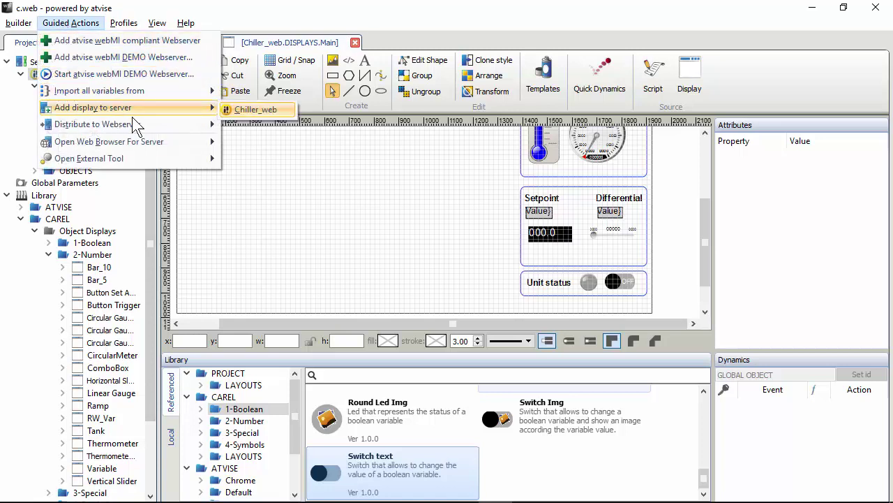
pyautogui.moveTo(202, 125)
pyautogui.click(237, 133)
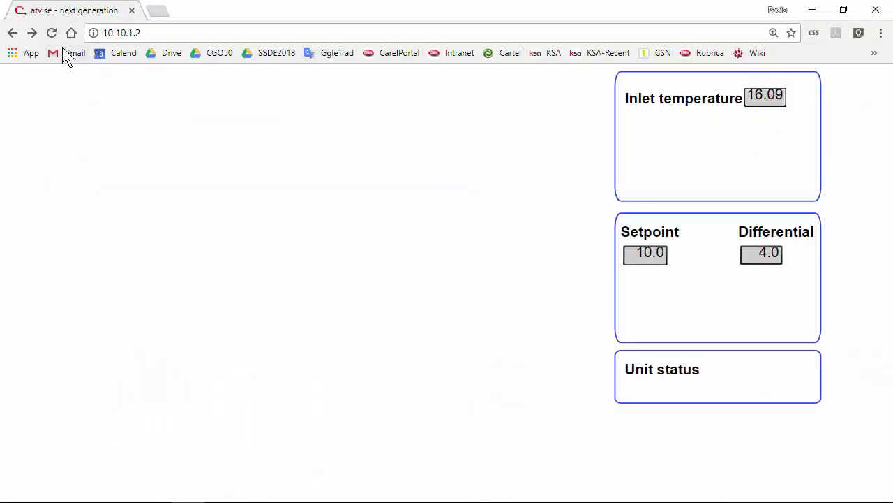
pyautogui.click(51, 32)
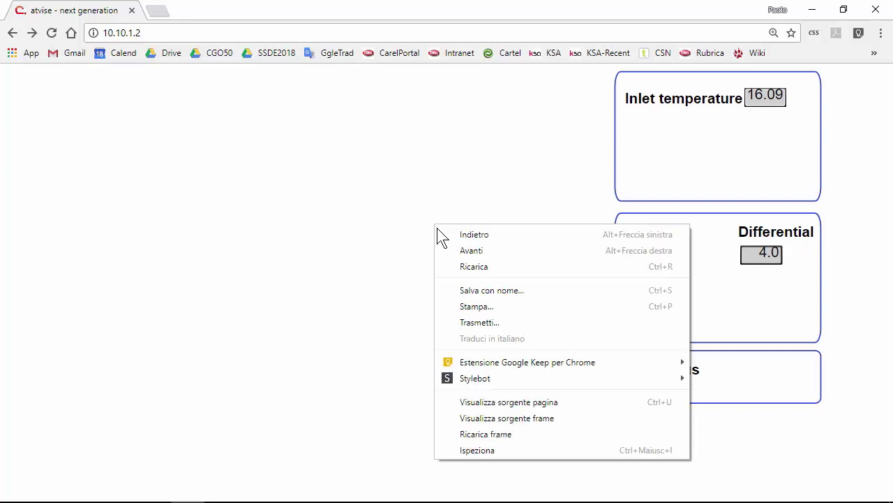
# Reload the webMI frame so the thermometer, gauge, setpoint, slider, LED and switch all appear.
pyautogui.click(516, 432)
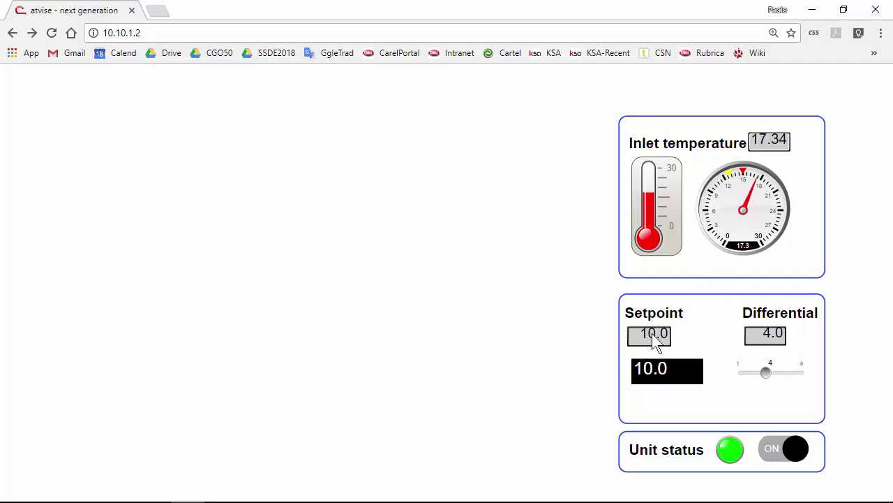
# Raise the setpoint to 11.0 in five steps and save it.
pyautogui.moveTo(661, 372)
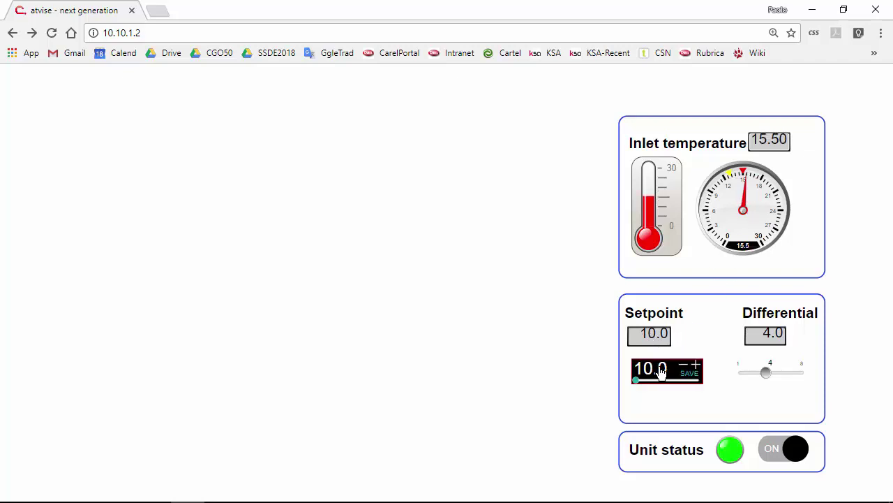
pyautogui.click(697, 367)
pyautogui.click(697, 368)
pyautogui.click(697, 367)
pyautogui.click(697, 367)
pyautogui.click(697, 367)
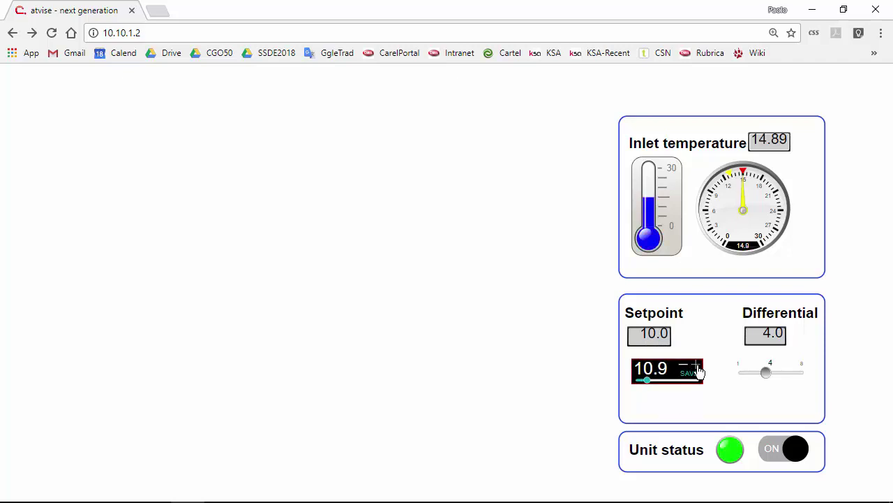
pyautogui.click(696, 367)
pyautogui.click(691, 374)
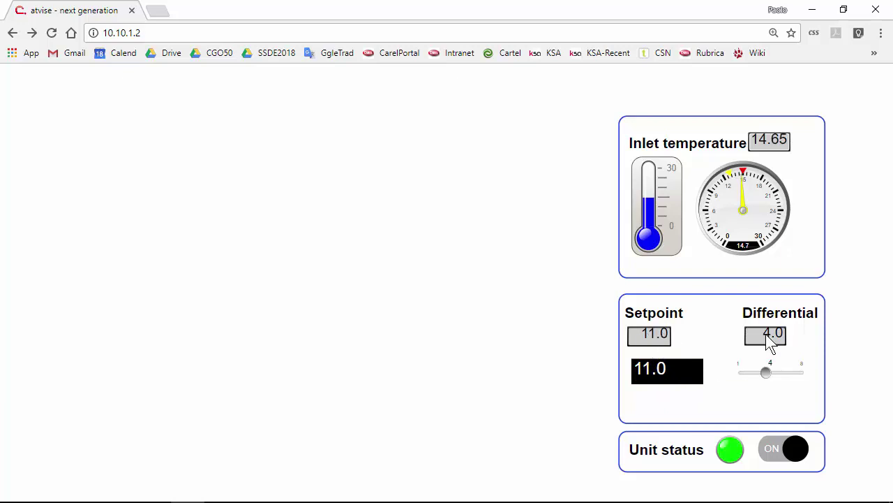
# Set the differential slider to 3.0 and toggle the unit off and back ON twice.
pyautogui.moveTo(767, 372)
pyautogui.mouseDown()
pyautogui.moveTo(803, 372)
pyautogui.moveTo(756, 374)
pyautogui.mouseUp()
pyautogui.click(767, 451)
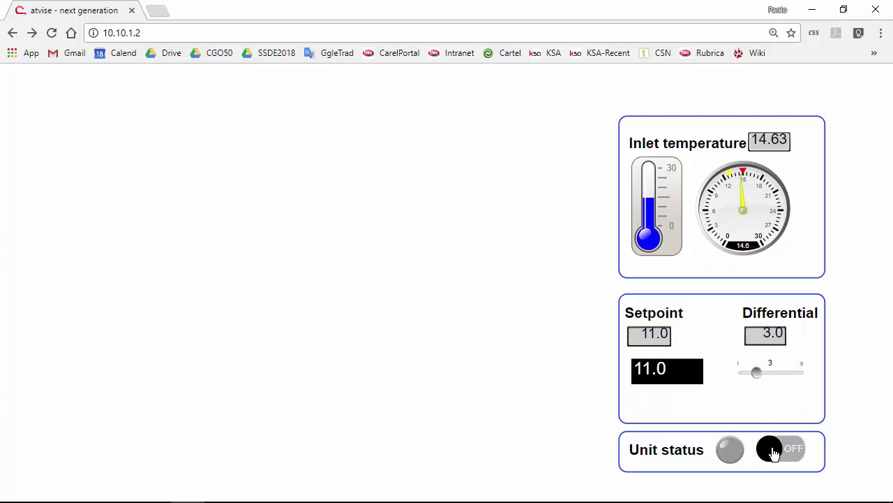
pyautogui.click(773, 450)
pyautogui.click(774, 452)
pyautogui.click(774, 452)
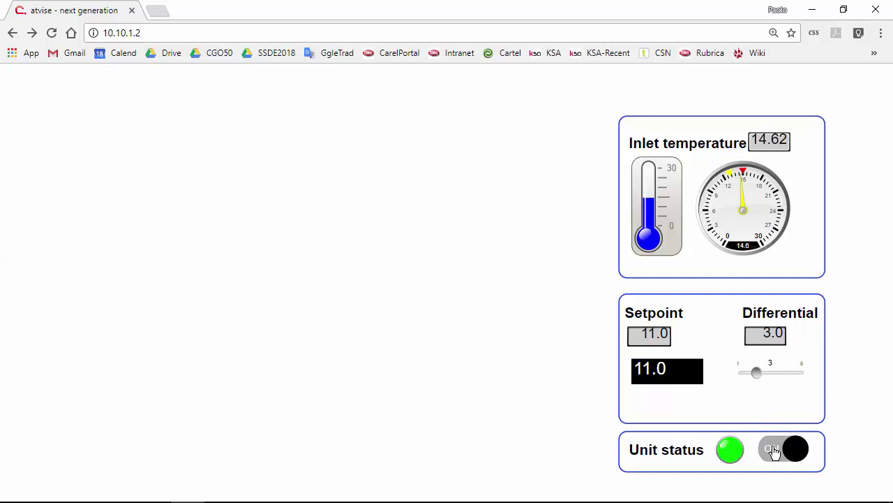